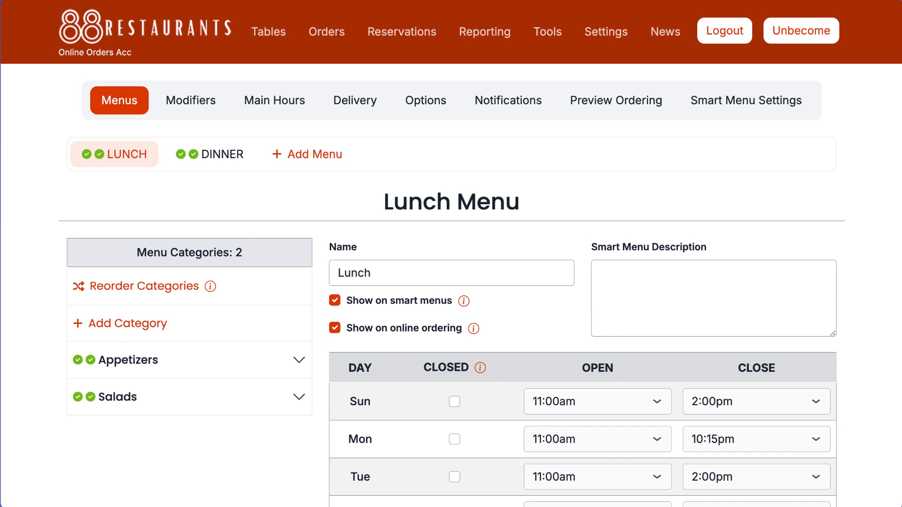
# - Open the delivery settings and set the order types to Delivery and Takeout, accepting the notice about creating a boundary
pyautogui.click(360, 105)
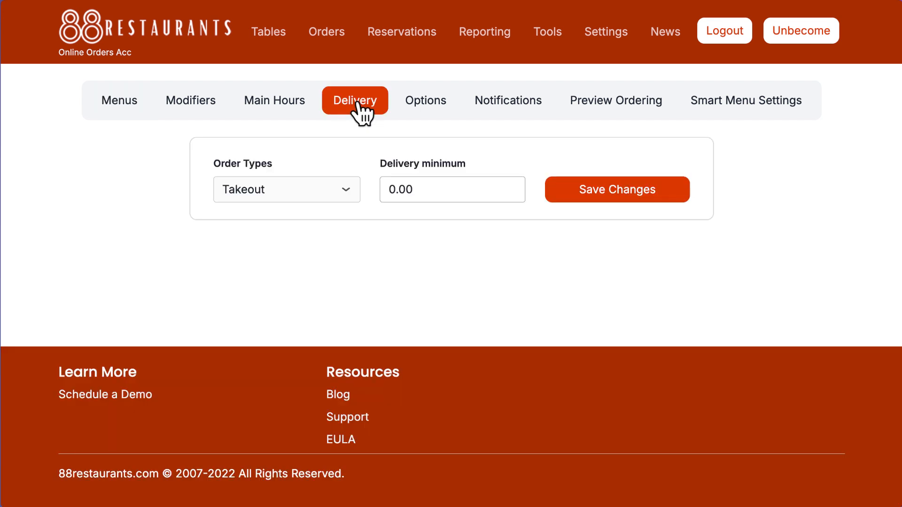
pyautogui.click(300, 193)
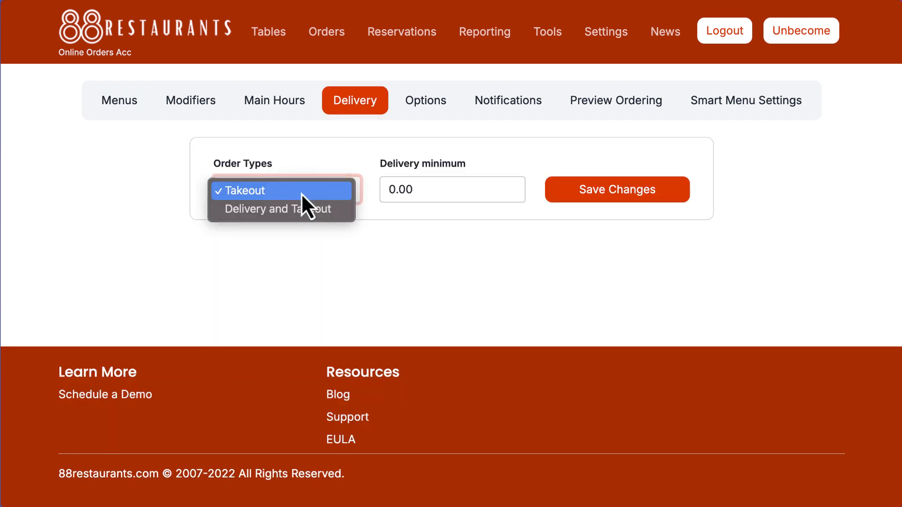
pyautogui.click(294, 209)
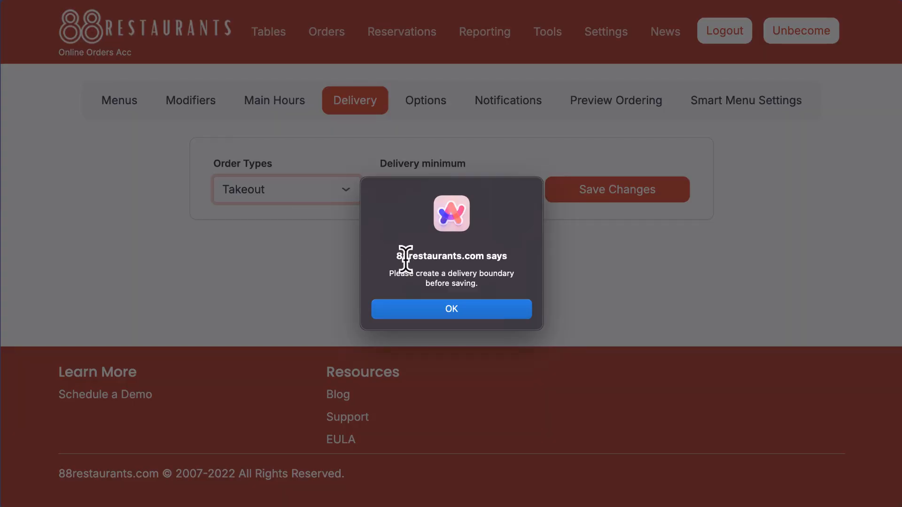
pyautogui.click(412, 309)
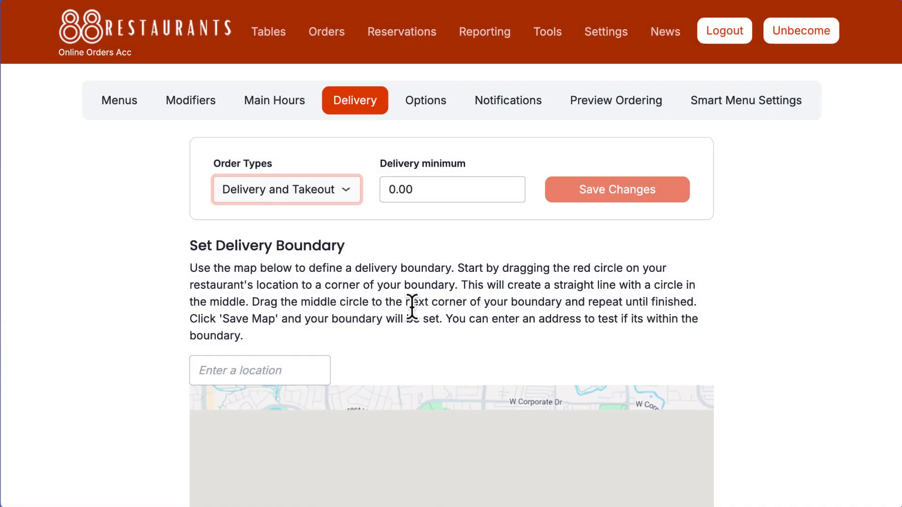
# - Draw a seven-corner delivery boundary on the map, enclosing the restaurant location and the surrounding area
pyautogui.scroll(-5, 412, 308)
pyautogui.scroll(-1, 413, 308)
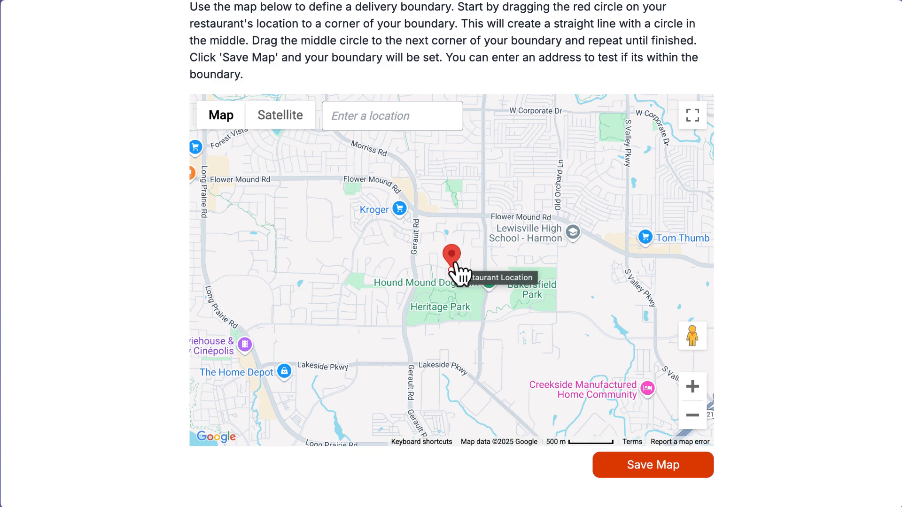
pyautogui.moveTo(454, 272)
pyautogui.mouseDown()
pyautogui.moveTo(550, 183)
pyautogui.moveTo(558, 123)
pyautogui.moveTo(555, 179)
pyautogui.mouseUp()
pyautogui.click(692, 415)
pyautogui.moveTo(491, 268)
pyautogui.mouseDown()
pyautogui.moveTo(613, 291)
pyautogui.moveTo(635, 275)
pyautogui.moveTo(627, 264)
pyautogui.mouseUp()
pyautogui.moveTo(584, 227); pyautogui.dragTo(568, 381)
pyautogui.scroll(-1, 564, 282)
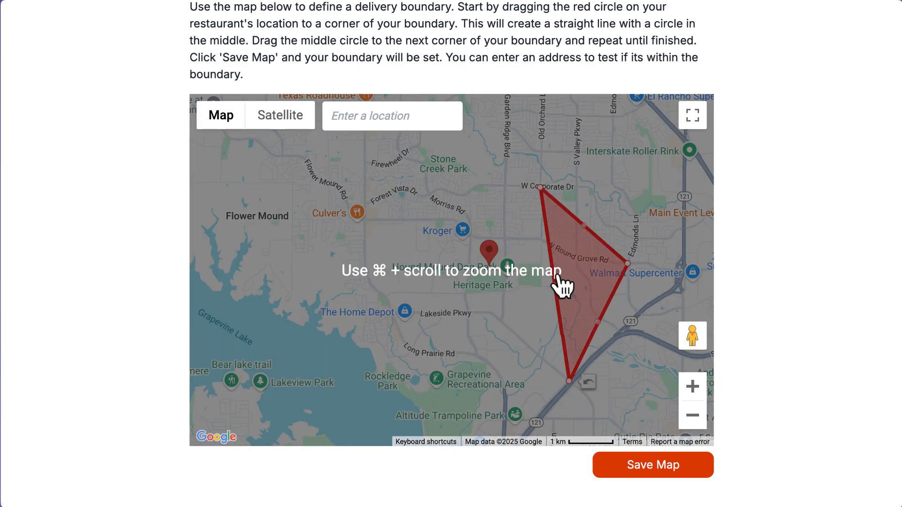
pyautogui.moveTo(555, 284); pyautogui.dragTo(404, 313)
pyautogui.moveTo(398, 313); pyautogui.dragTo(395, 314)
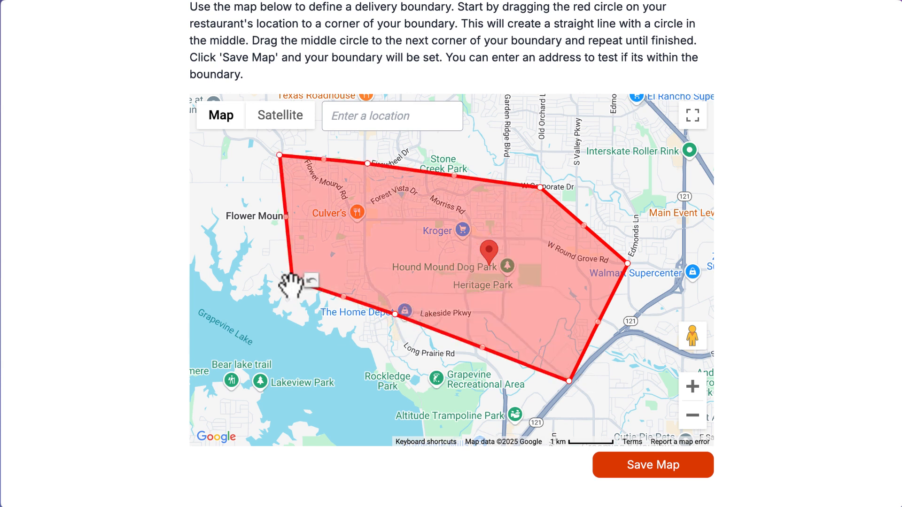
# - Save the boundary map, then set the delivery minimum to 35 and save the delivery settings
pyautogui.click(634, 465)
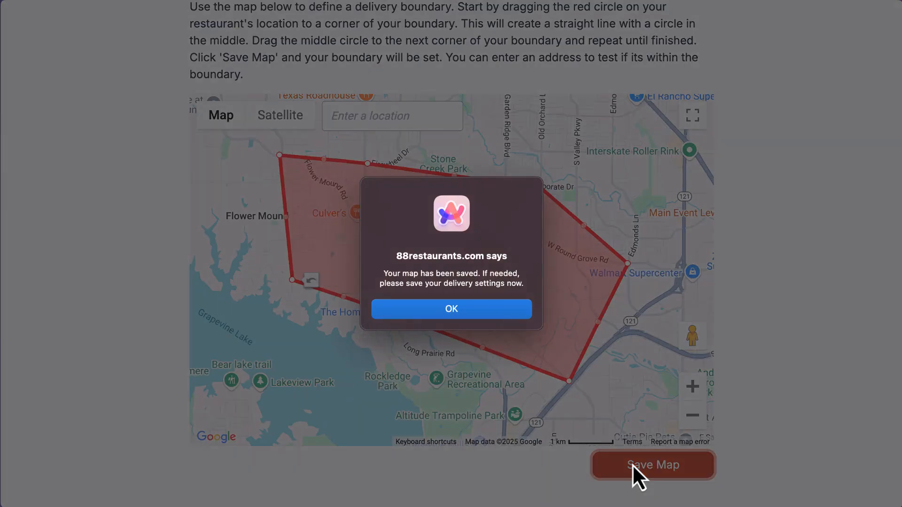
pyautogui.click(472, 311)
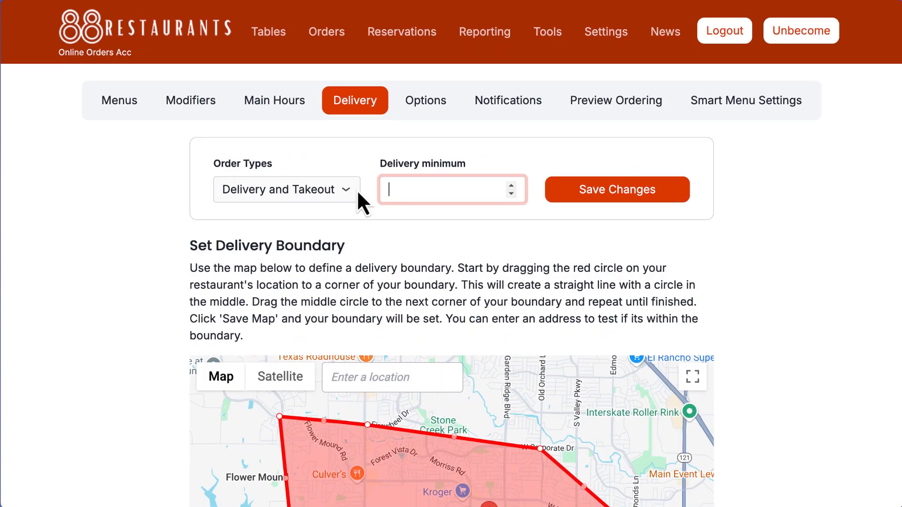
pyautogui.write('35')
pyautogui.click(574, 189)
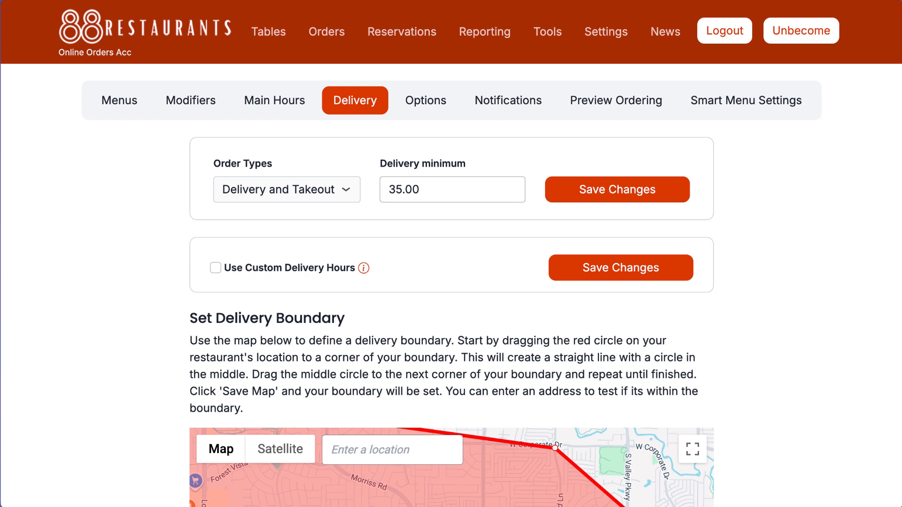
# - Enable custom delivery hours and mark Sunday and Monday as closed
pyautogui.click(216, 268)
pyautogui.scroll(-3, 217, 268)
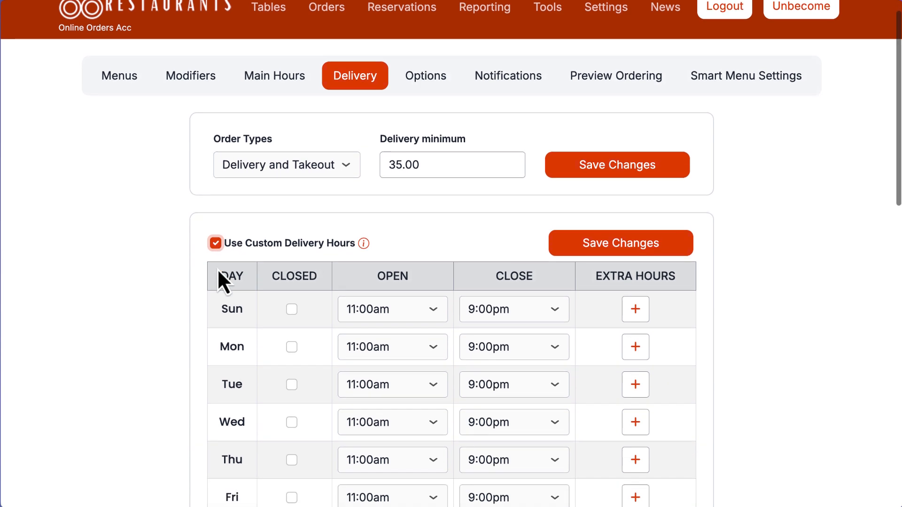
pyautogui.click(291, 195)
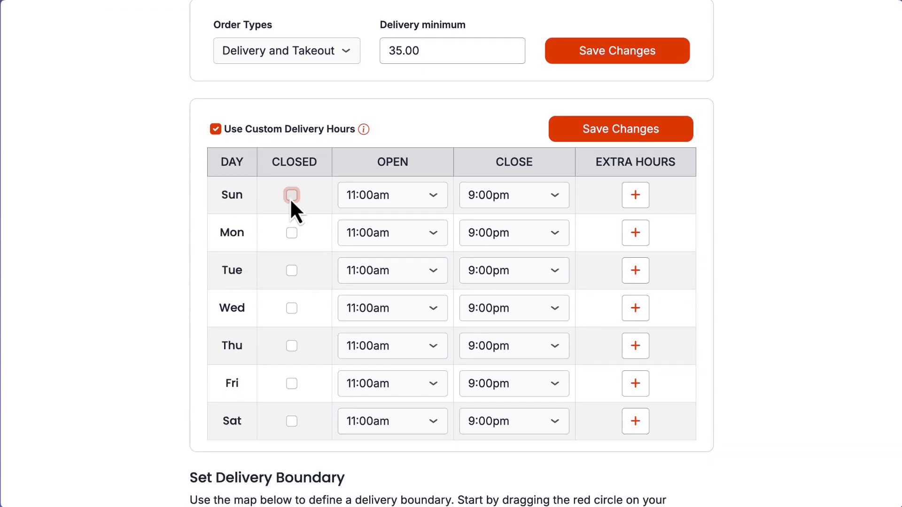
pyautogui.click(292, 232)
# - Set Tuesday's delivery hours to open at 2:00pm and close at 6:30pm
pyautogui.click(414, 272)
pyautogui.scroll(-3, 406, 313)
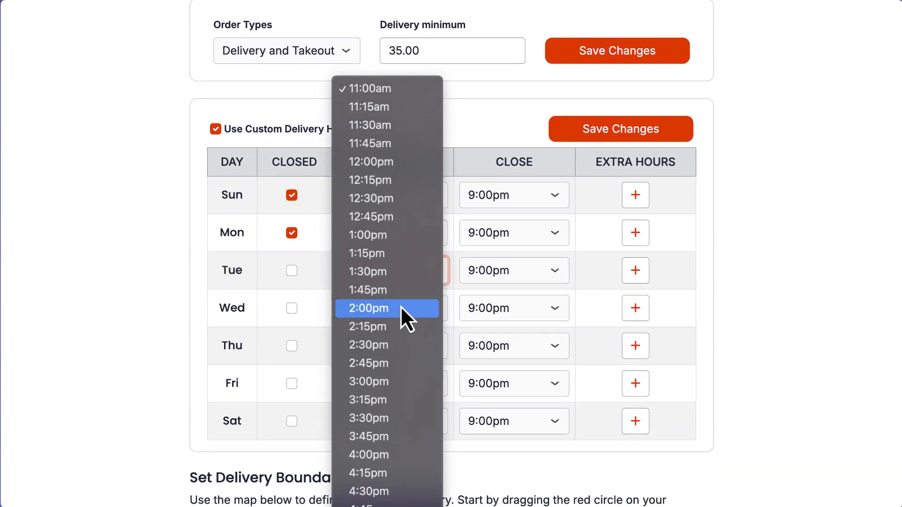
pyautogui.click(401, 305)
pyautogui.click(510, 270)
pyautogui.scroll(2, 504, 123)
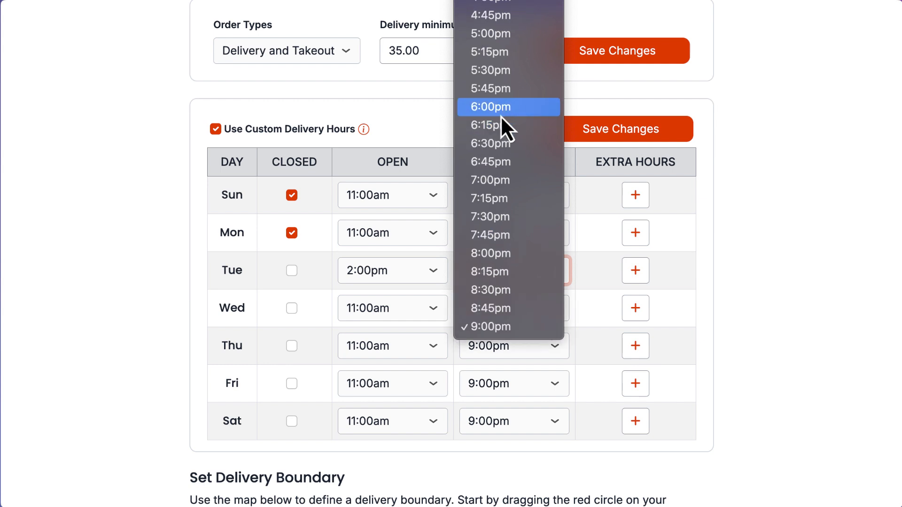
pyautogui.click(498, 149)
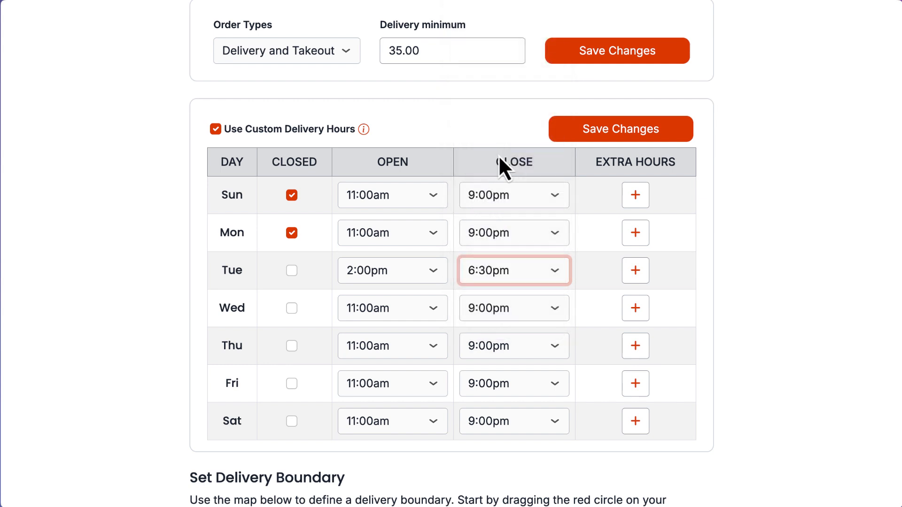
# - Set Wednesday and Thursday delivery hours to 2:00pm–6:30pm and Friday's to 12:00pm–9:00pm
pyautogui.click(429, 310)
pyautogui.scroll(-5, 417, 393)
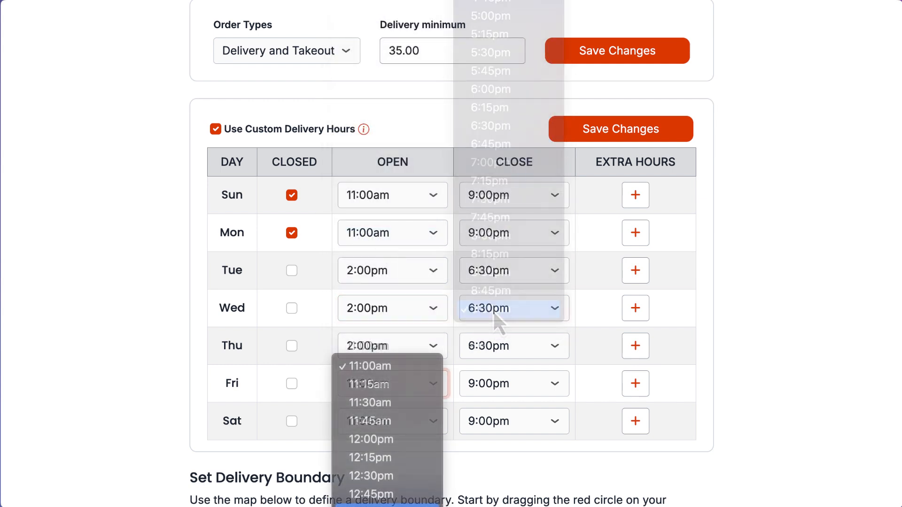
pyautogui.click(381, 439)
pyautogui.click(503, 384)
pyautogui.click(500, 383)
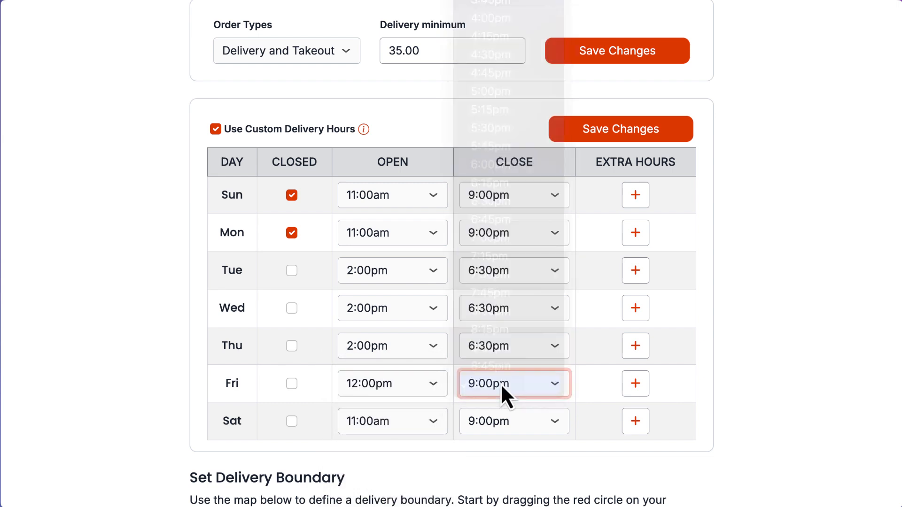
# - Set Saturday's delivery opening time to 12:00pm and save the custom delivery schedule
pyautogui.click(413, 420)
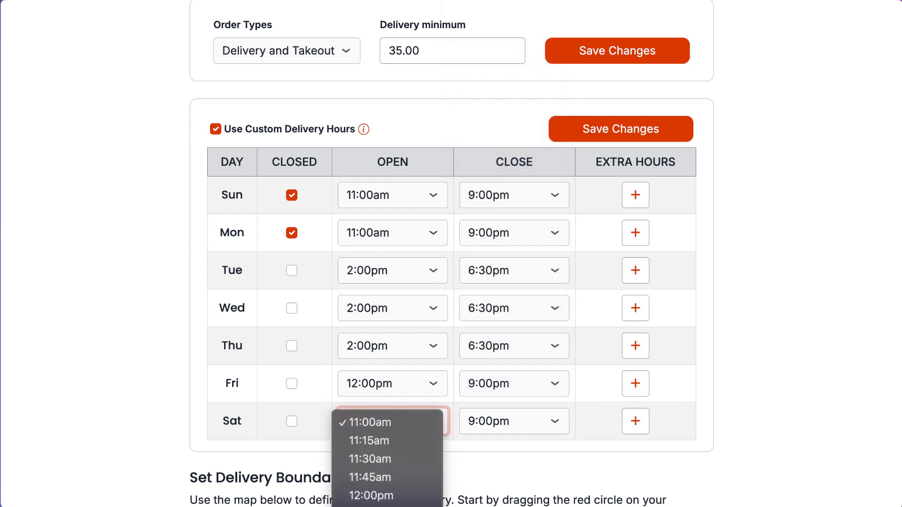
pyautogui.click(371, 496)
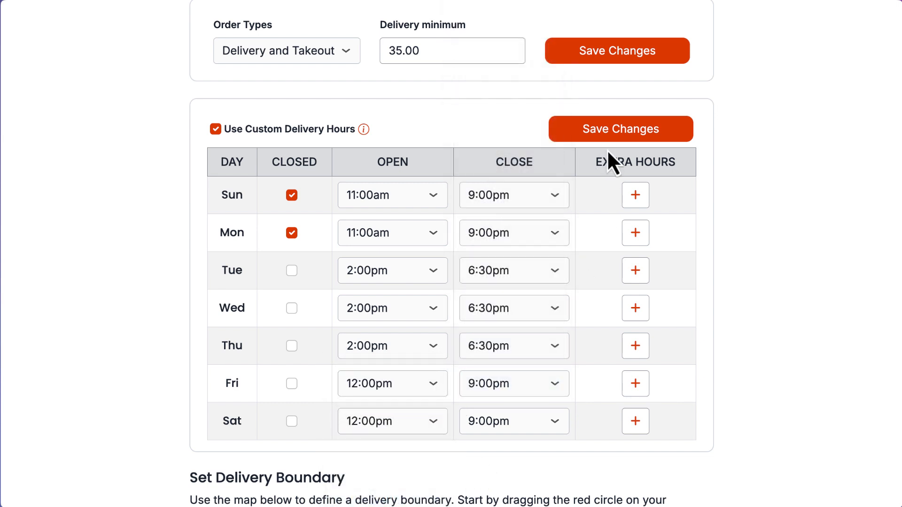
pyautogui.click(613, 135)
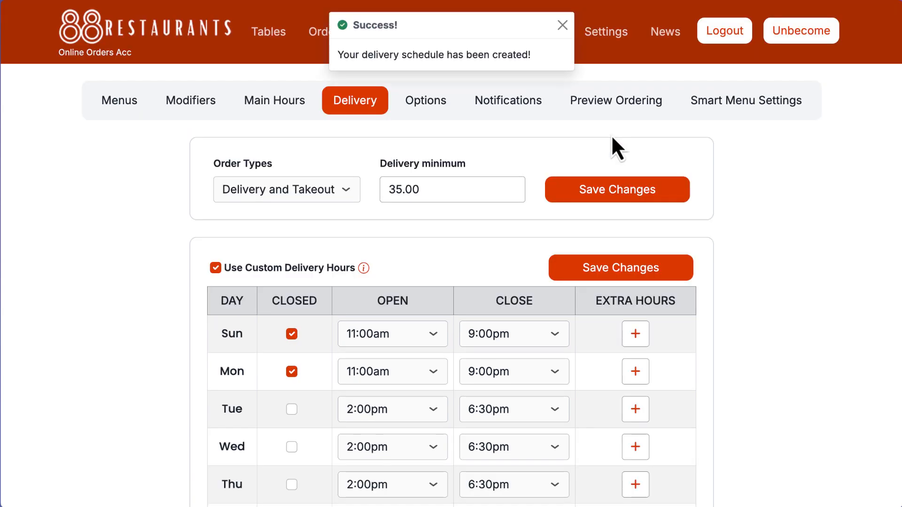
pyautogui.click(562, 25)
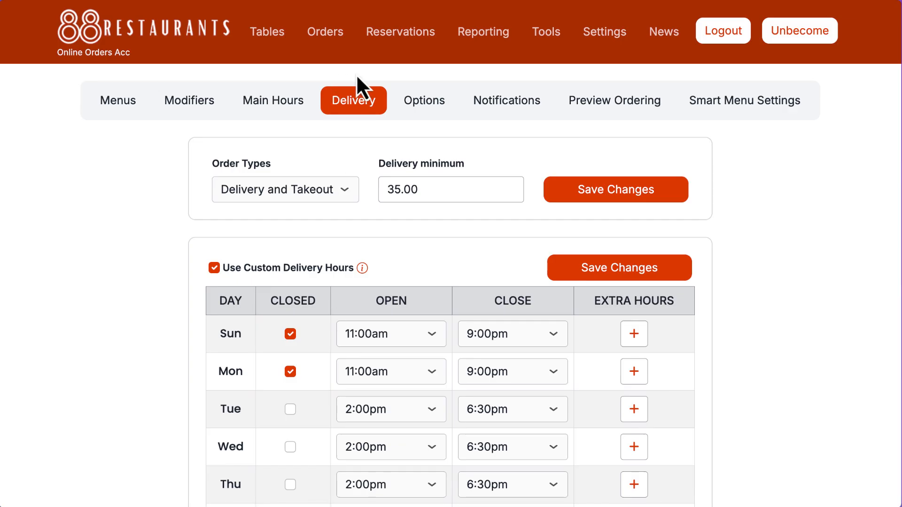
# - Open the ordering options and examine the custom time messages, including the pickup wording customers see on the order confirmation
pyautogui.click(420, 99)
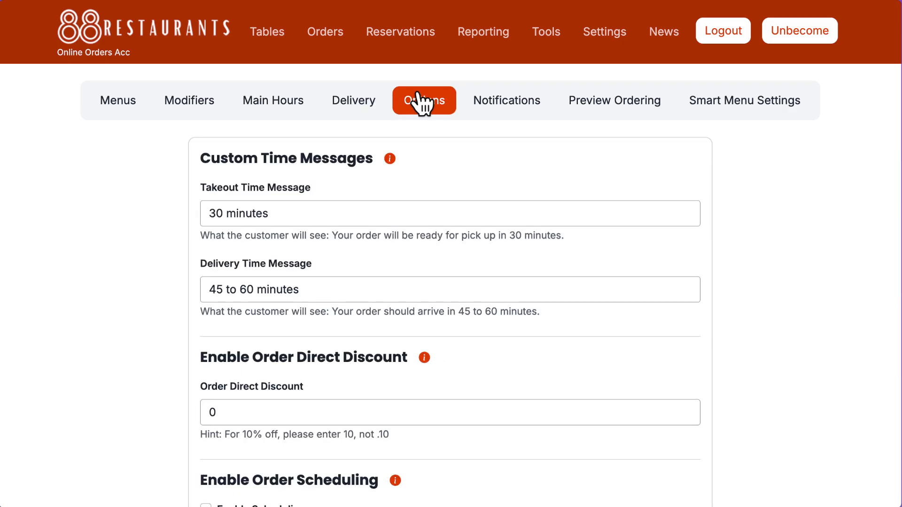
pyautogui.scroll(-3, 735, 272)
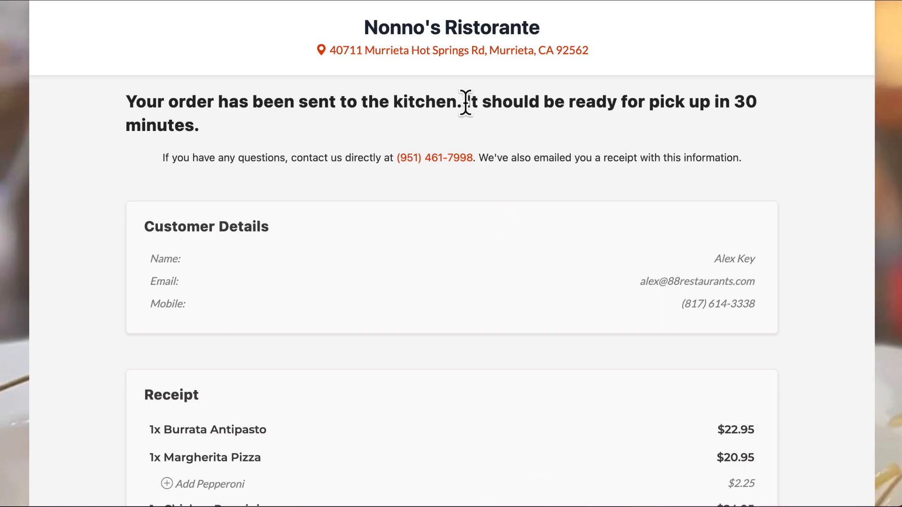
pyautogui.moveTo(465, 102); pyautogui.dragTo(548, 133)
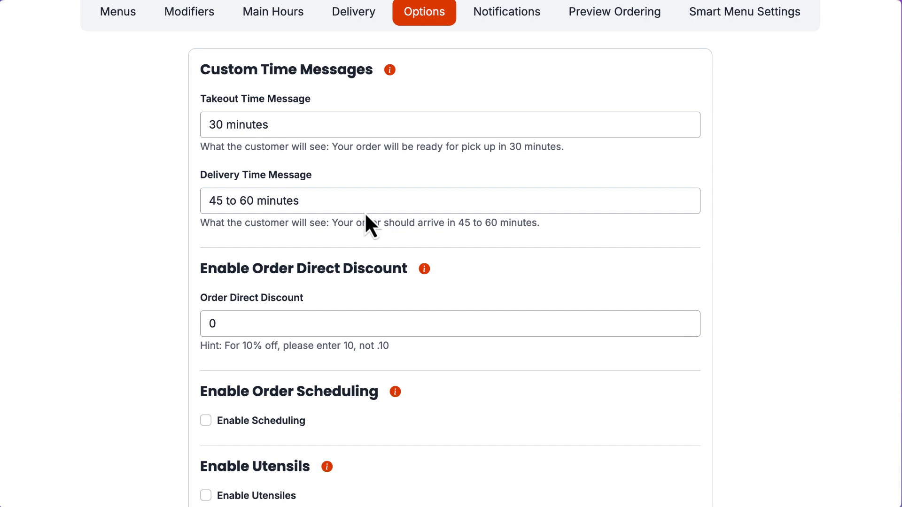
pyautogui.moveTo(203, 147); pyautogui.dragTo(296, 146)
pyautogui.moveTo(296, 146); pyautogui.dragTo(510, 158)
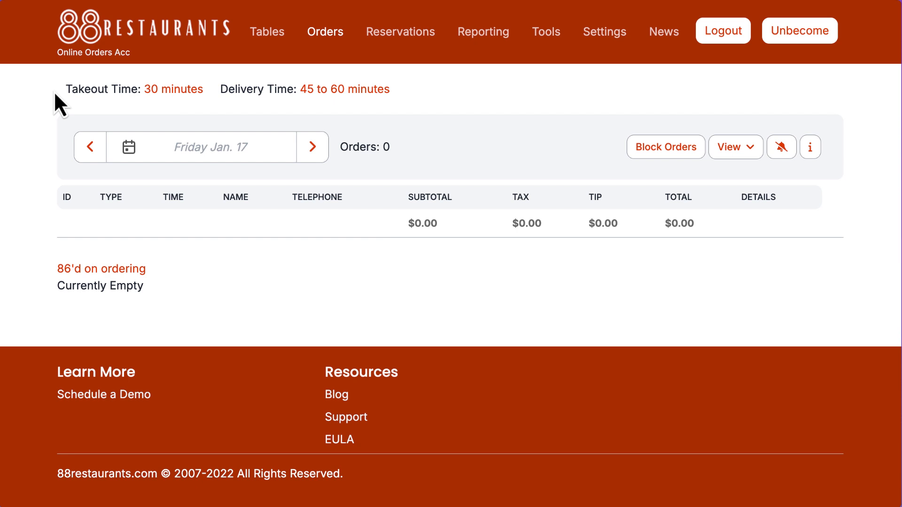
# - Check the takeout and delivery times shown above the orders list, then follow the takeout time to the ordering options
pyautogui.moveTo(61, 91); pyautogui.dragTo(389, 89)
pyautogui.click(413, 104)
pyautogui.click(179, 90)
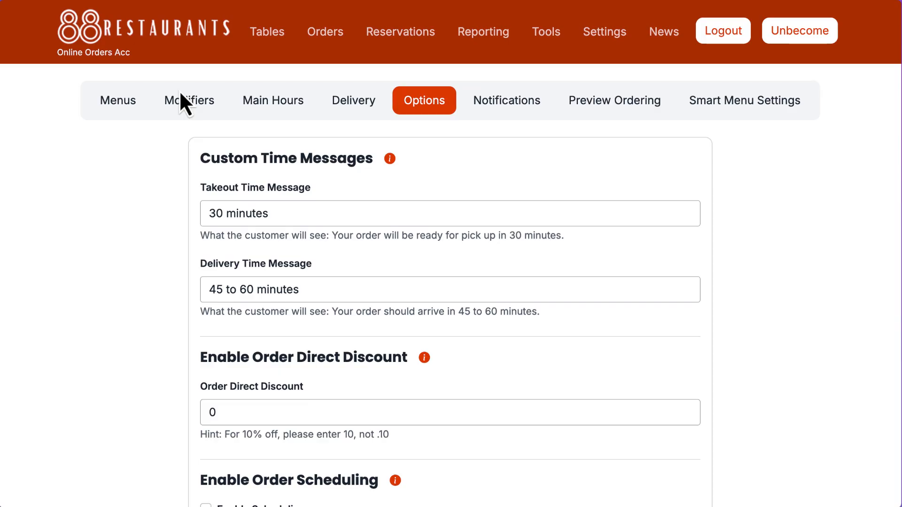
pyautogui.scroll(-2, 484, 256)
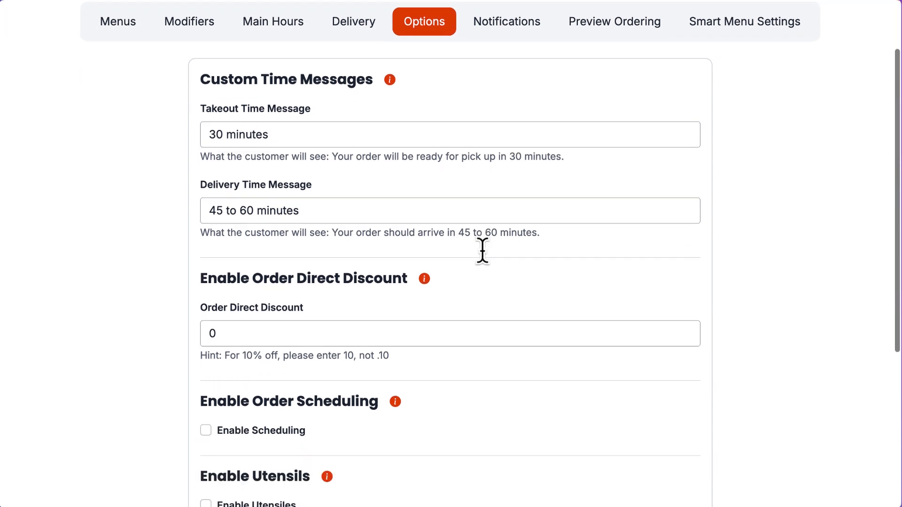
pyautogui.scroll(-1, 484, 255)
pyautogui.scroll(-3, 794, 405)
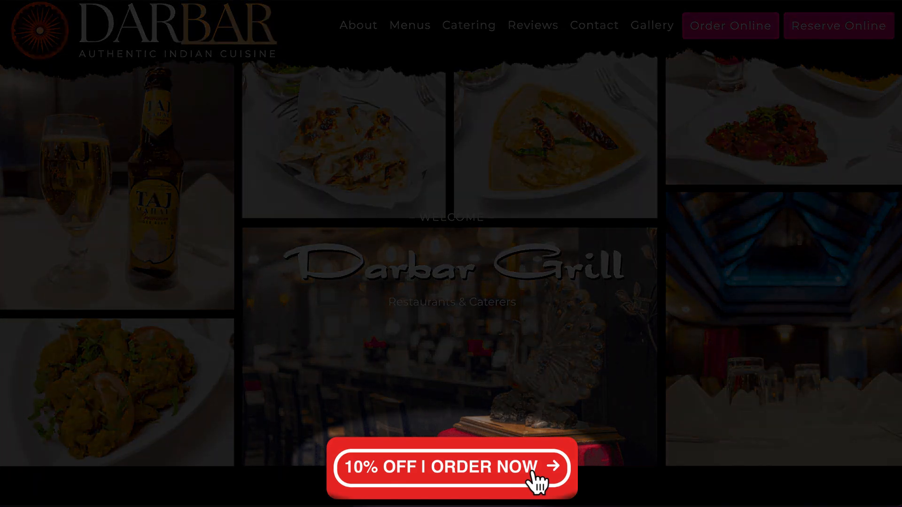
# - Start an online order from the Darbar Grill 10% off offer and add one Chicken 65 to the cart
pyautogui.click(537, 482)
pyautogui.scroll(-2, 429, 382)
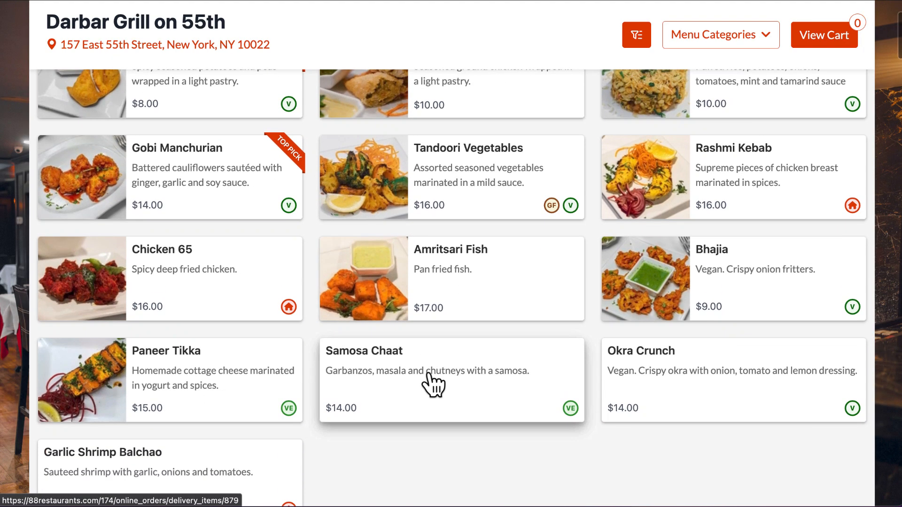
pyautogui.scroll(-1, 432, 383)
pyautogui.click(227, 254)
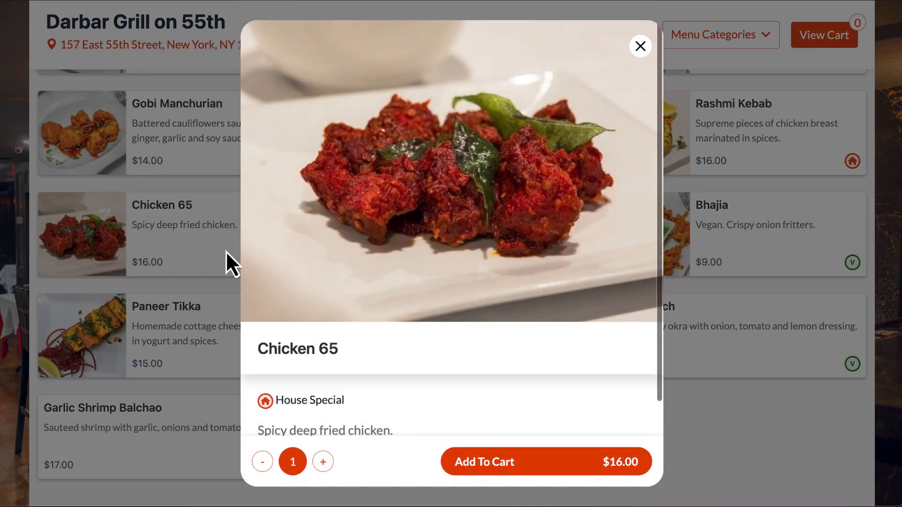
pyautogui.scroll(-2, 327, 308)
pyautogui.click(488, 470)
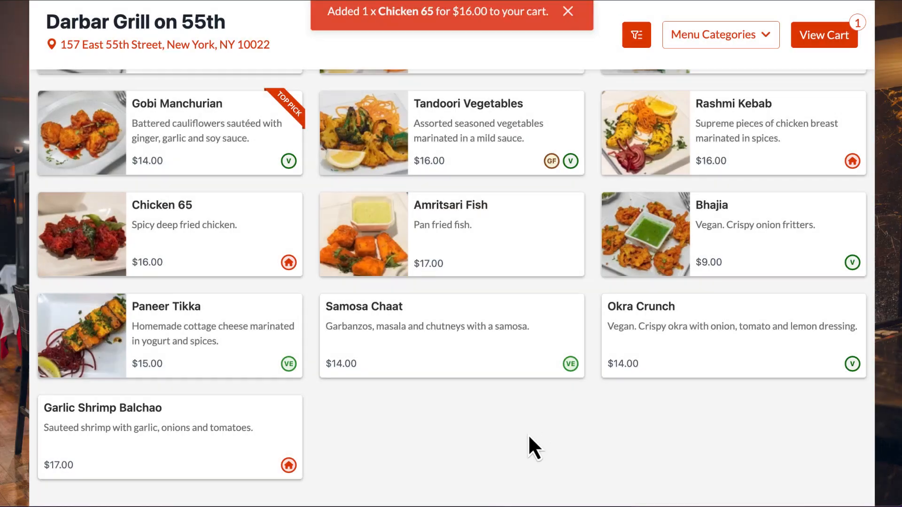
# - Add one Malai Chicken Kebab with the Mild Spice level from the Tandoori Entree section to the cart
pyautogui.scroll(-10, 528, 437)
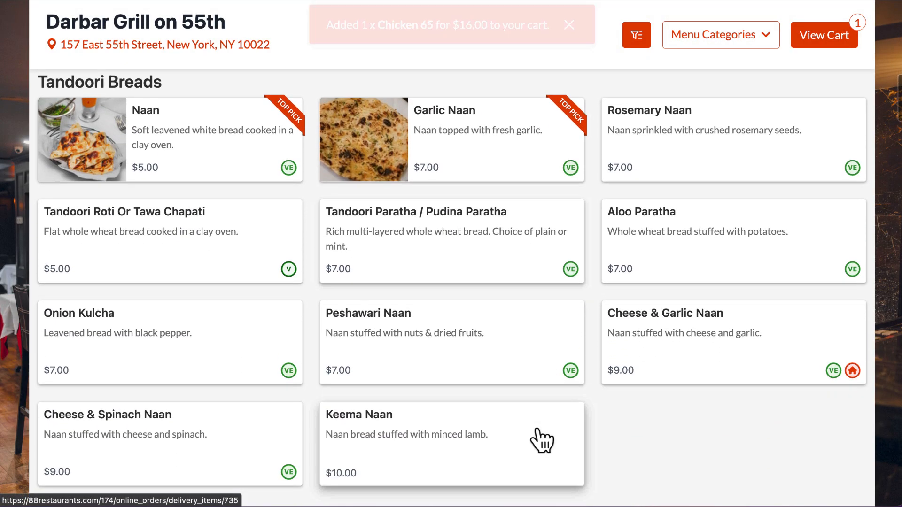
pyautogui.scroll(-5, 542, 441)
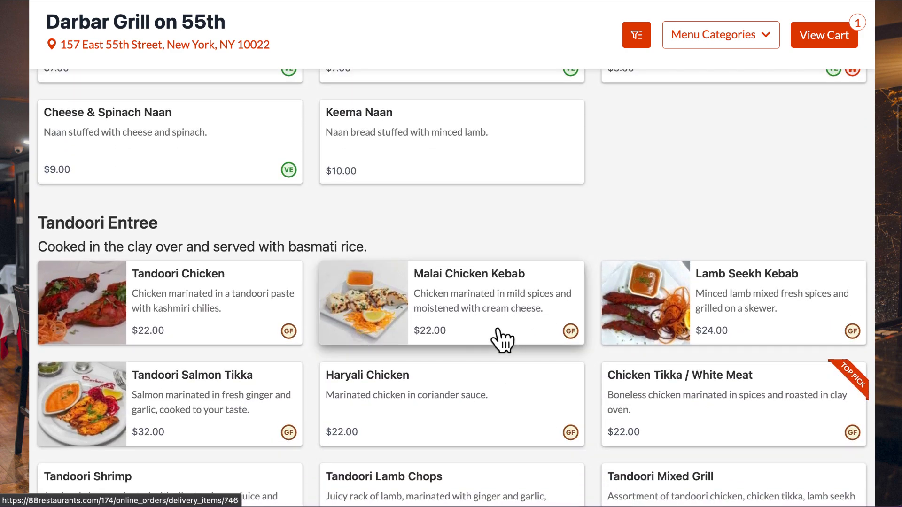
pyautogui.click(502, 339)
pyautogui.scroll(-3, 503, 342)
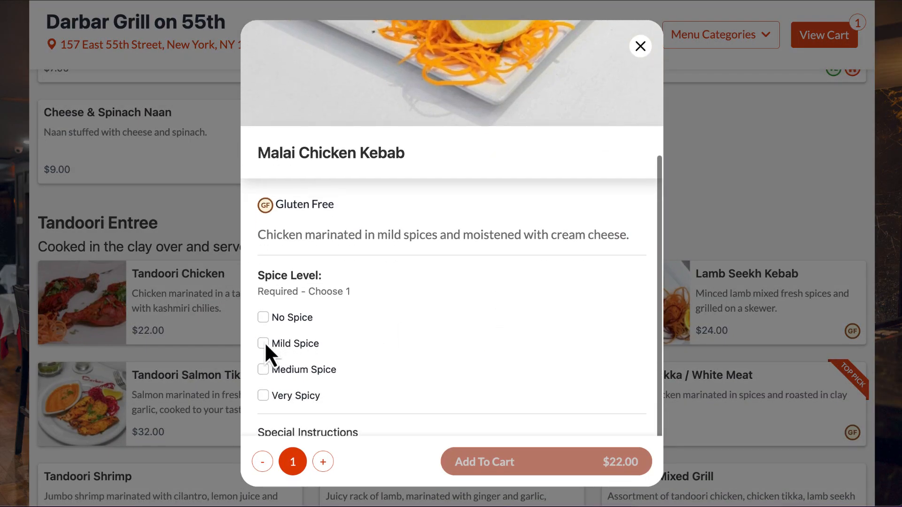
pyautogui.click(264, 343)
pyautogui.click(497, 465)
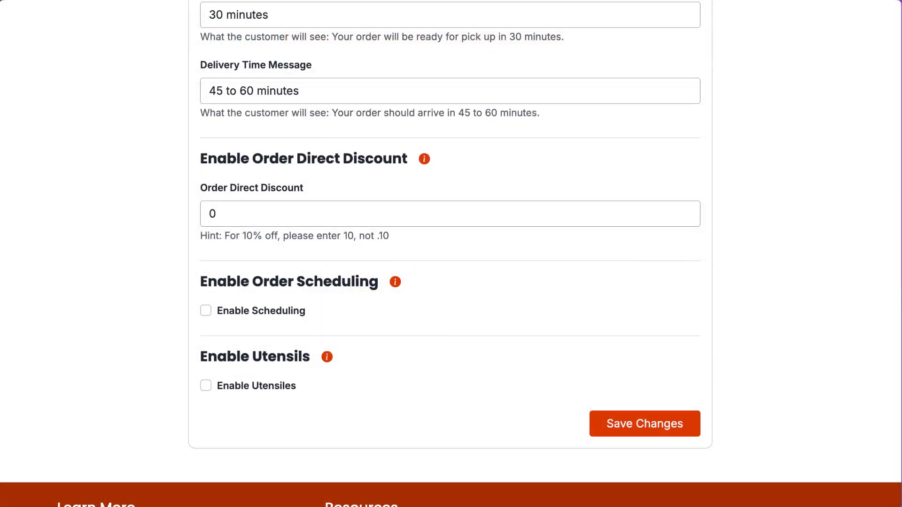
# - Set the Order Direct Discount to 10 in the ordering options and save the change
pyautogui.doubleClick(216, 216)
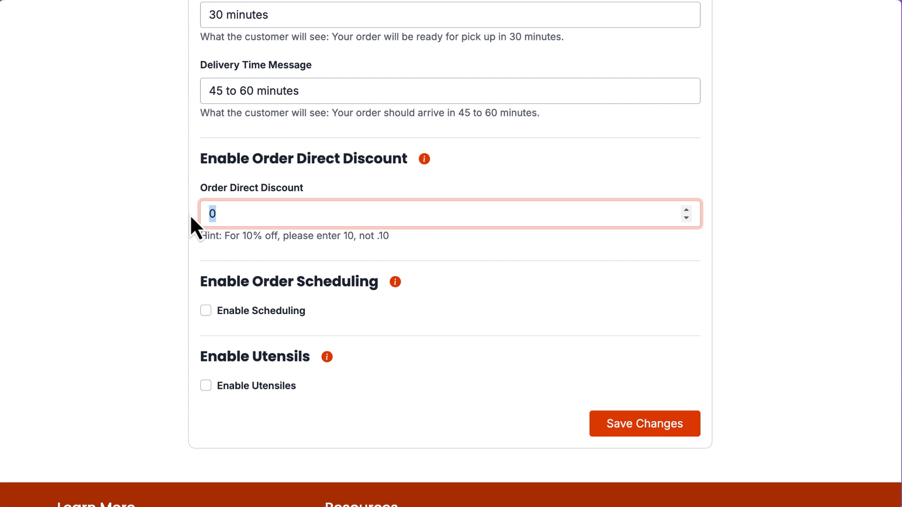
pyautogui.write('10')
pyautogui.click(653, 423)
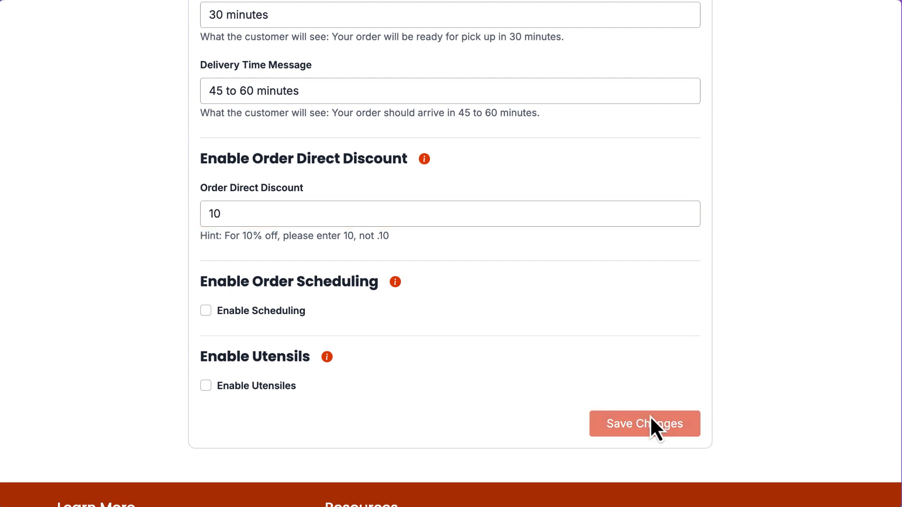
pyautogui.scroll(-3, 644, 389)
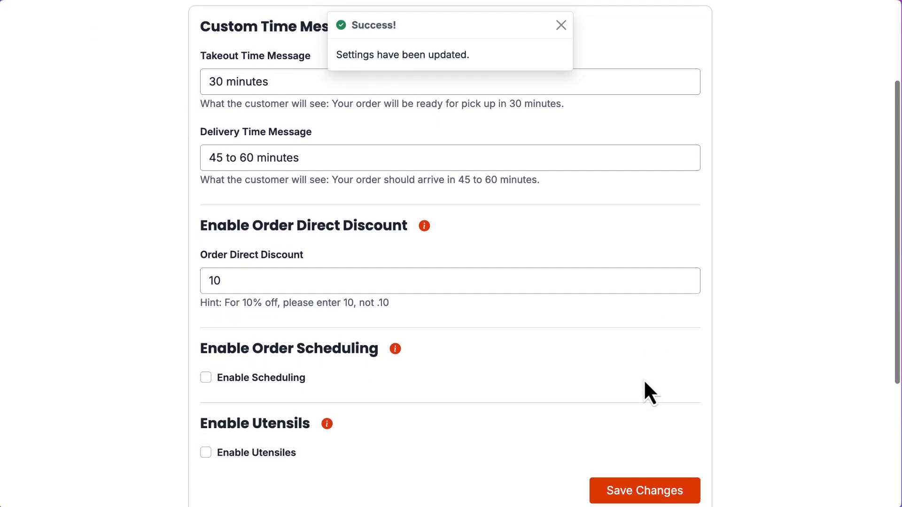
# - Enable order scheduling in the ordering options and save the change
pyautogui.scroll(-1, 644, 382)
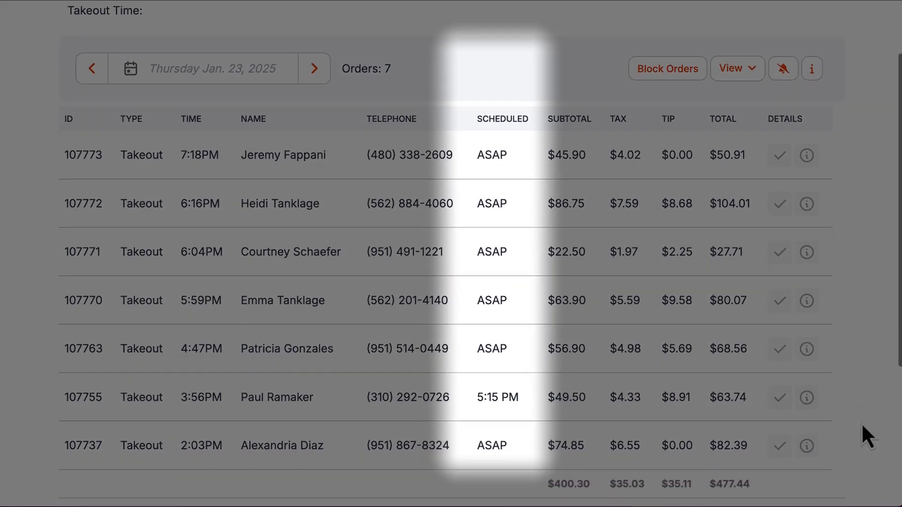
pyautogui.scroll(-1, 863, 427)
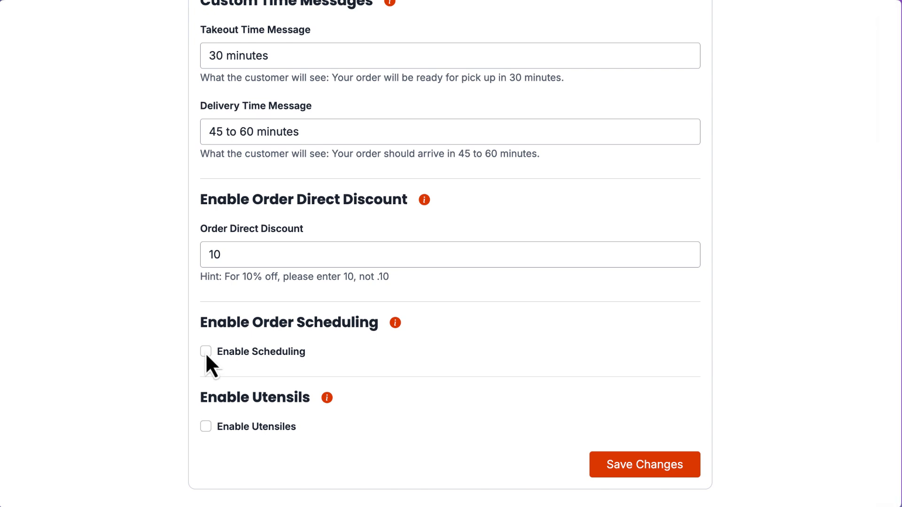
pyautogui.click(639, 470)
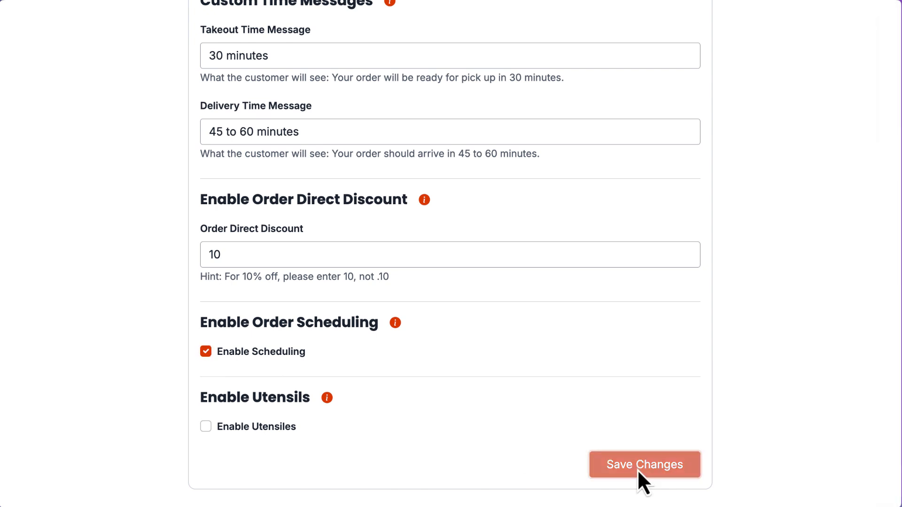
pyautogui.scroll(-5, 758, 426)
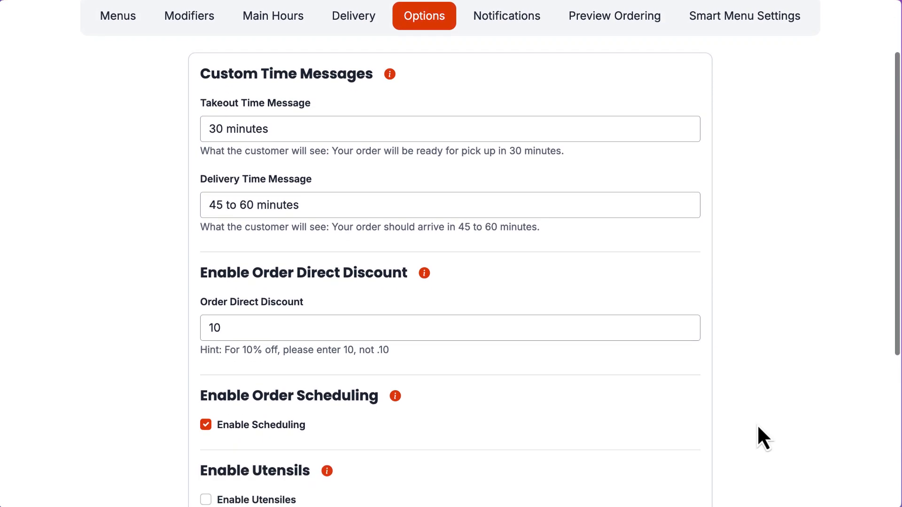
# - Enable utensils in the ordering options and save the change
pyautogui.scroll(1, 757, 426)
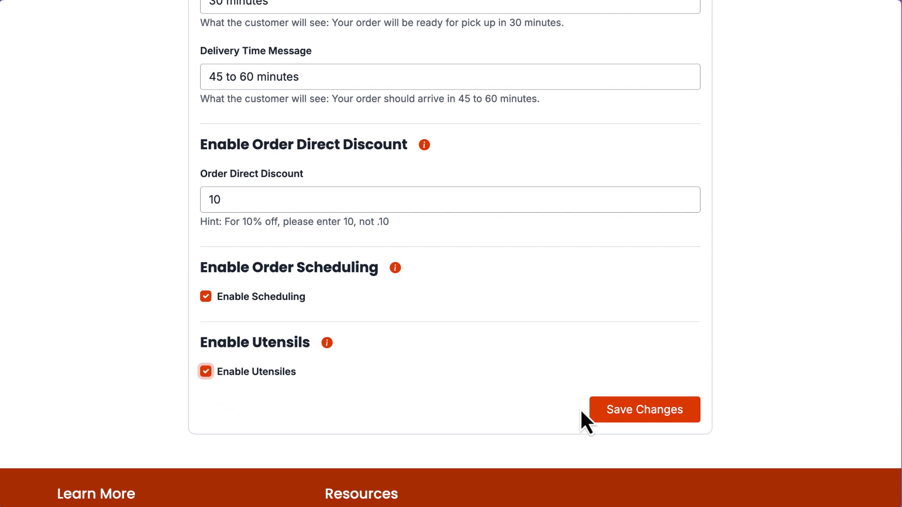
pyautogui.click(596, 412)
pyautogui.scroll(-2, 618, 379)
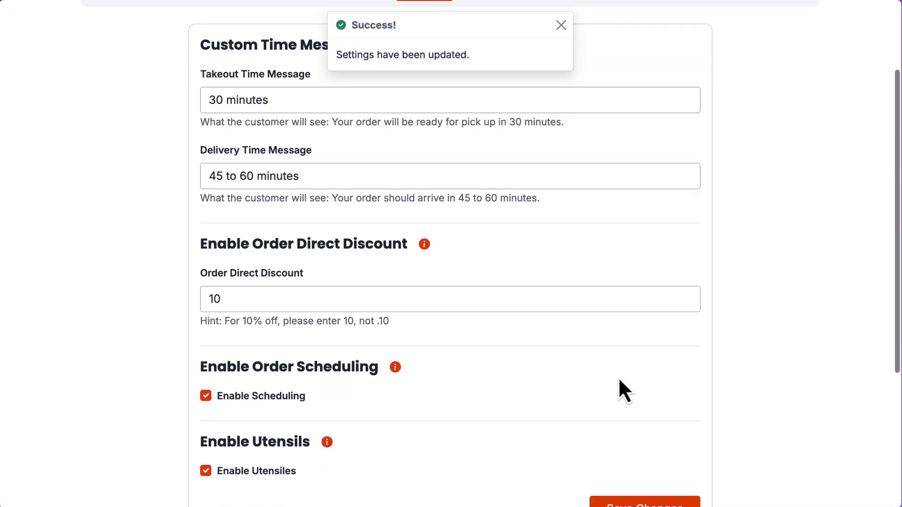
pyautogui.scroll(-1, 611, 378)
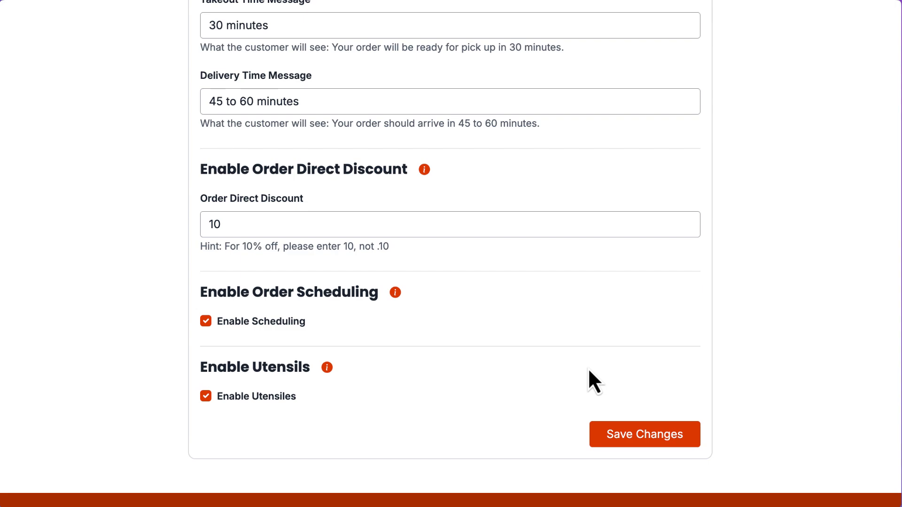
# - Open the online ordering notification settings, enable SMS notifications and add a new phone entry
pyautogui.scroll(5, 588, 367)
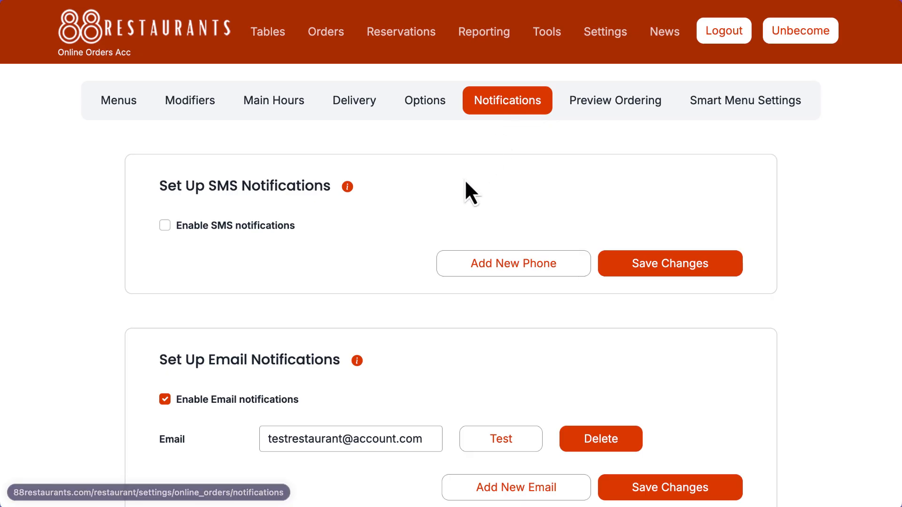
pyautogui.scroll(-3, 471, 188)
pyautogui.scroll(-7, 472, 179)
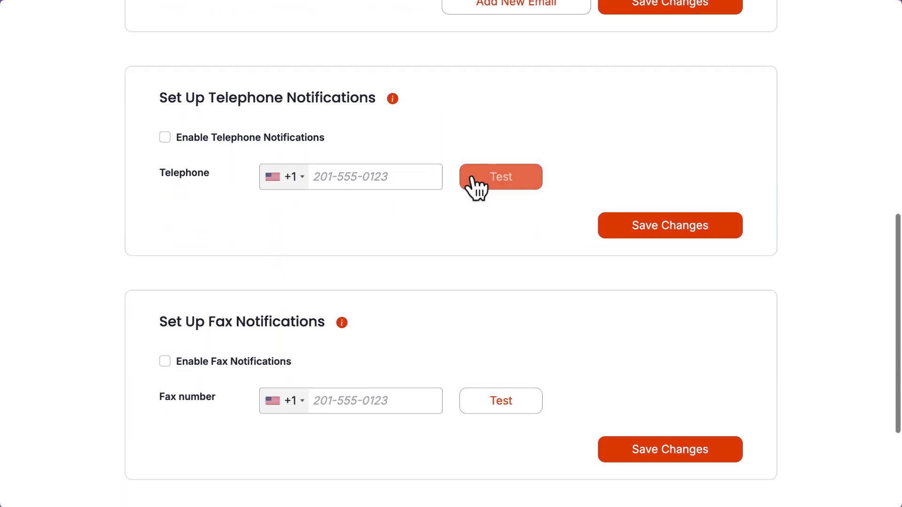
pyautogui.scroll(9, 471, 183)
pyautogui.scroll(2, 471, 180)
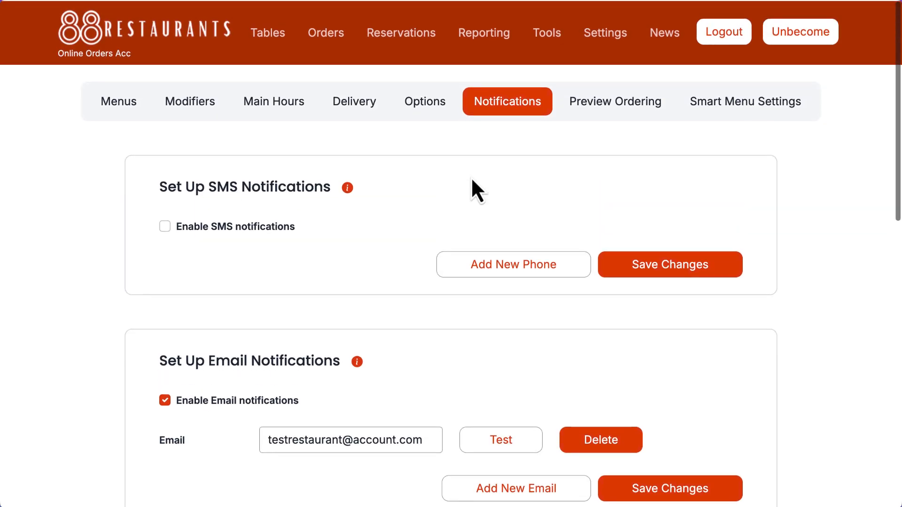
pyautogui.click(165, 227)
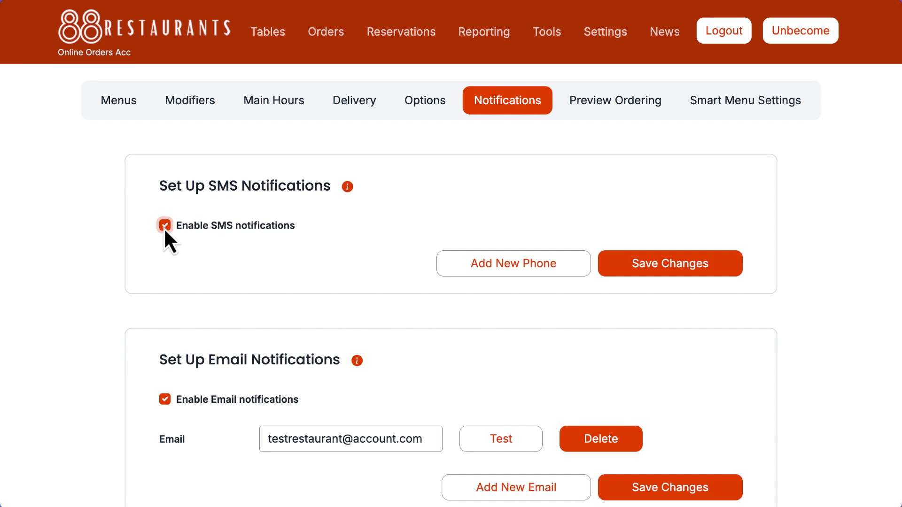
pyautogui.click(483, 265)
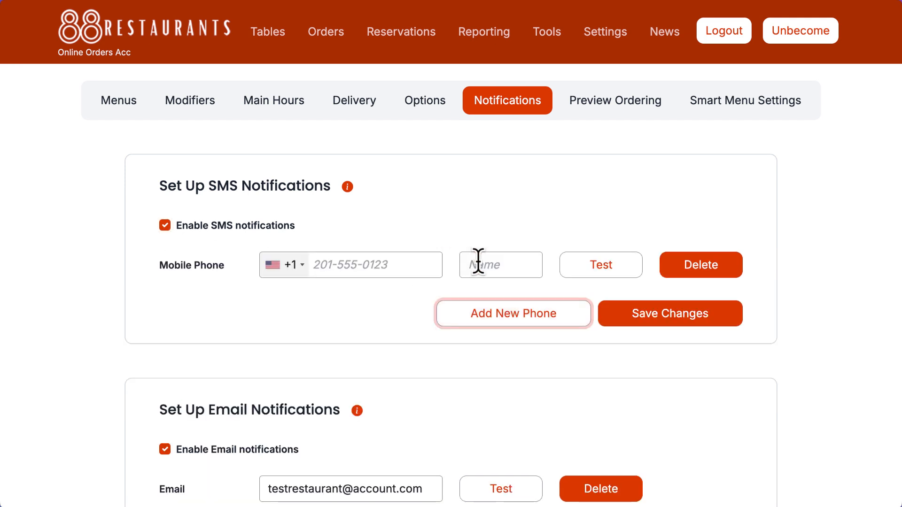
# - Save a mobile phone number under the name "test" for SMS notifications and send it a test SMS
pyautogui.click(389, 266)
pyautogui.write('1231231234')
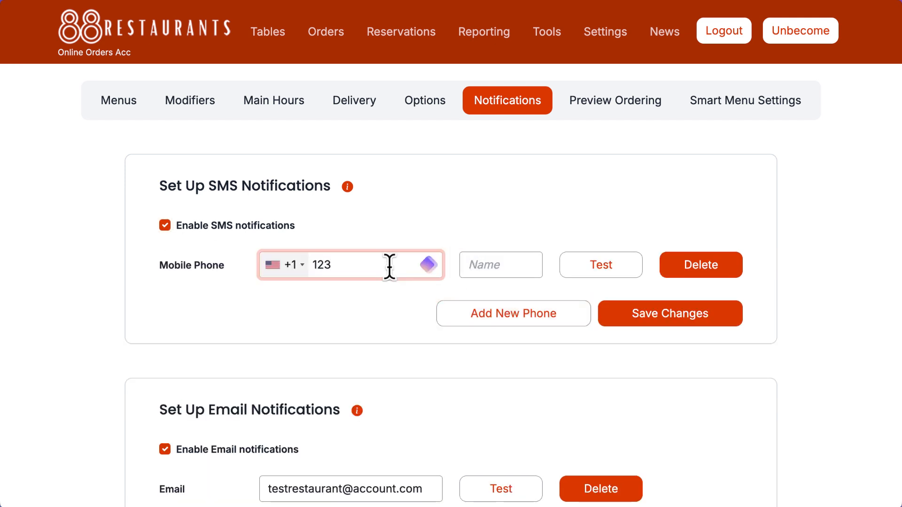
pyautogui.click(472, 266)
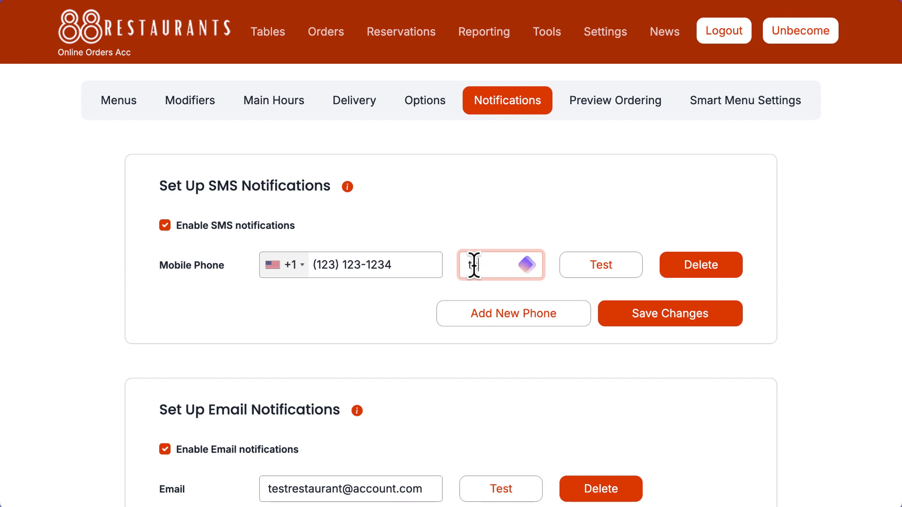
pyautogui.write('test')
pyautogui.click(652, 315)
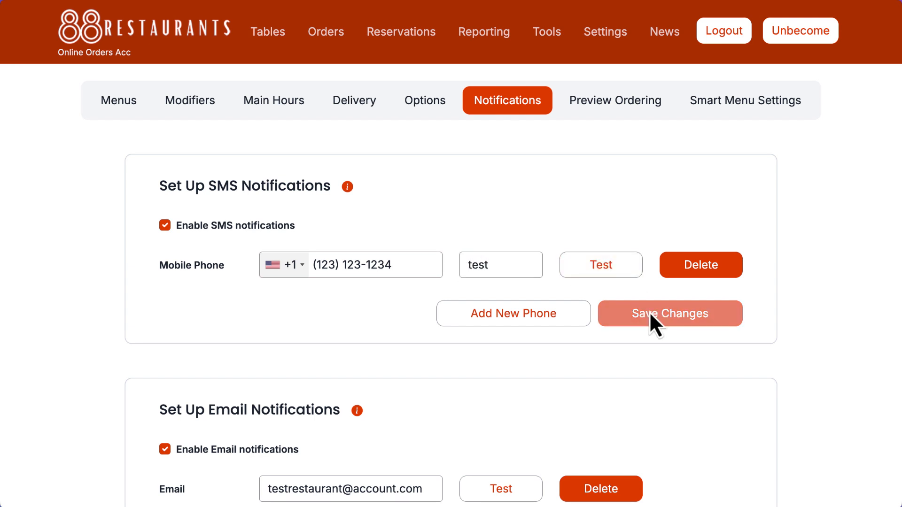
pyautogui.click(617, 271)
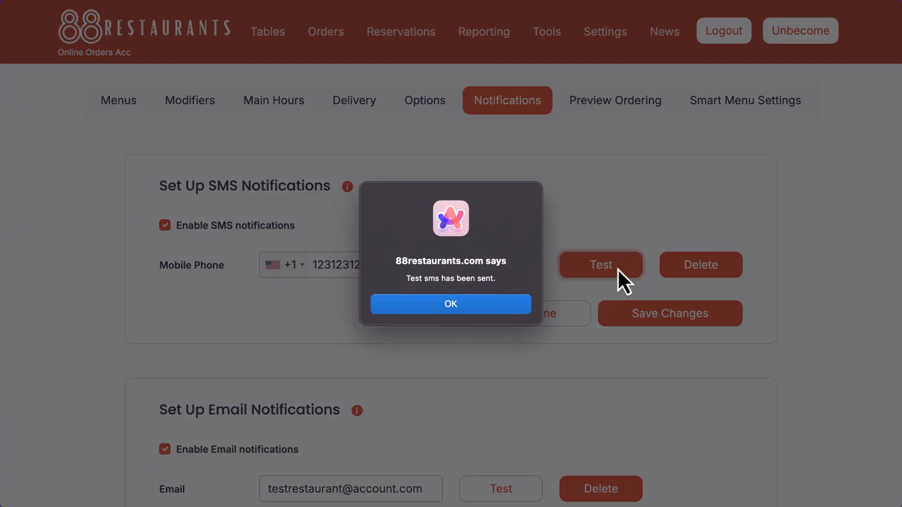
pyautogui.click(467, 308)
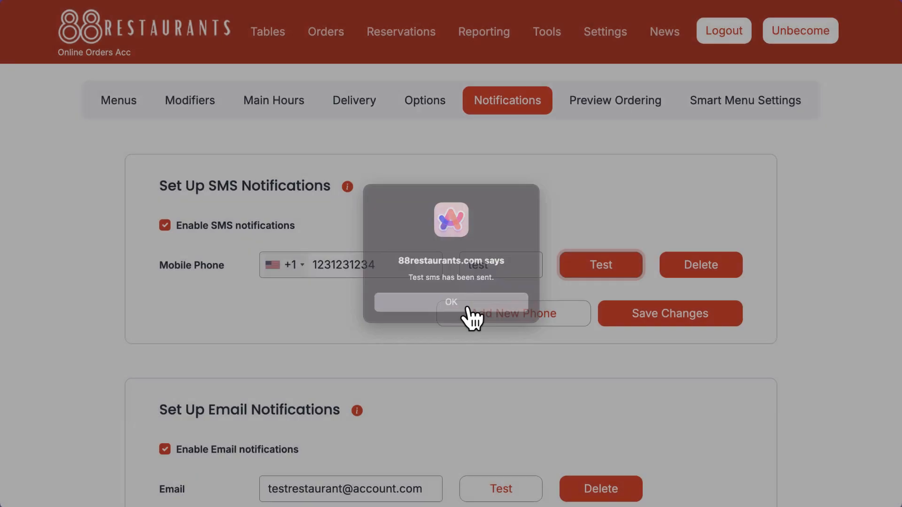
# - Add a second mobile phone number named "test two" to the SMS notifications and save the settings
pyautogui.click(465, 316)
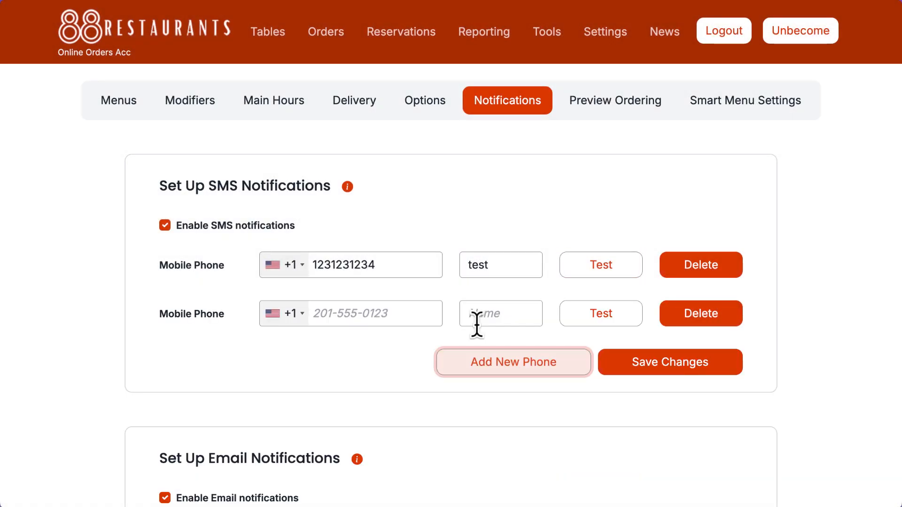
pyautogui.click(413, 314)
pyautogui.write('123) 123-1234')
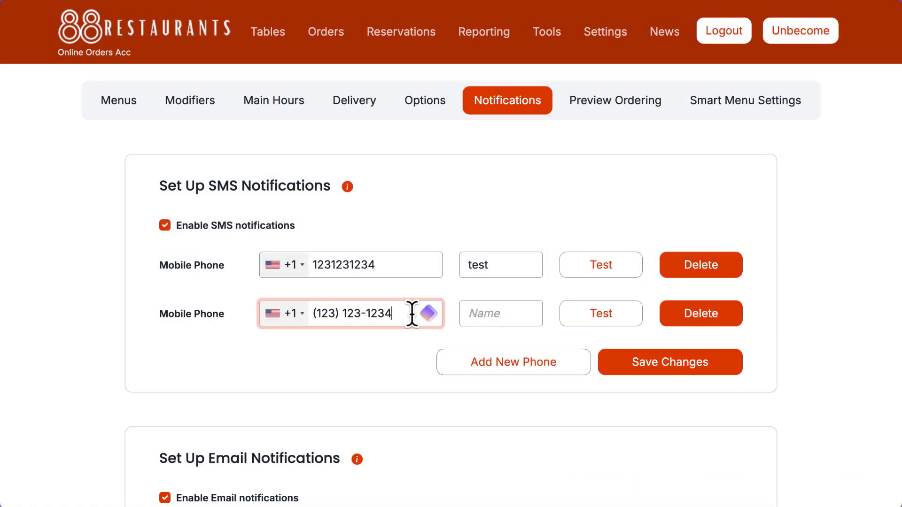
pyautogui.click(483, 312)
pyautogui.write('test')
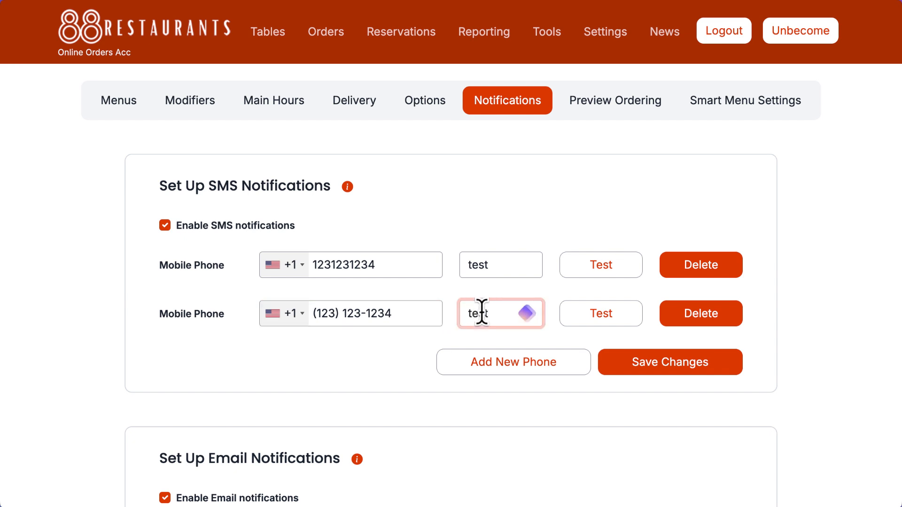
pyautogui.write(' two')
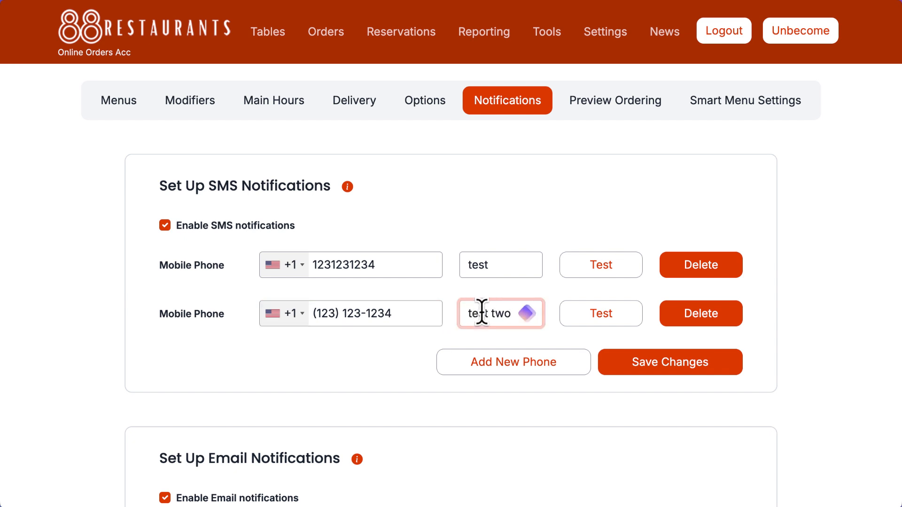
pyautogui.click(635, 363)
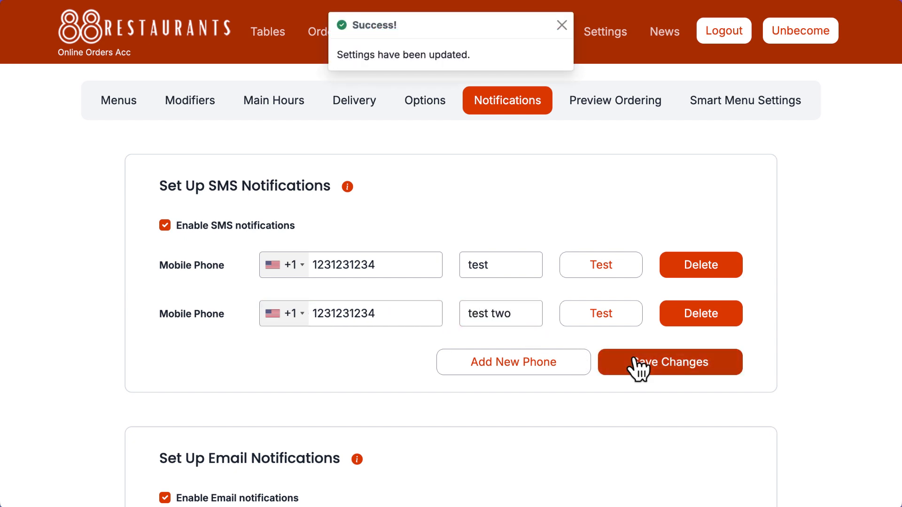
pyautogui.click(563, 26)
# - Add a second e-mail address to the email notifications and save the settings
pyautogui.scroll(-1, 831, 265)
pyautogui.scroll(-6, 824, 252)
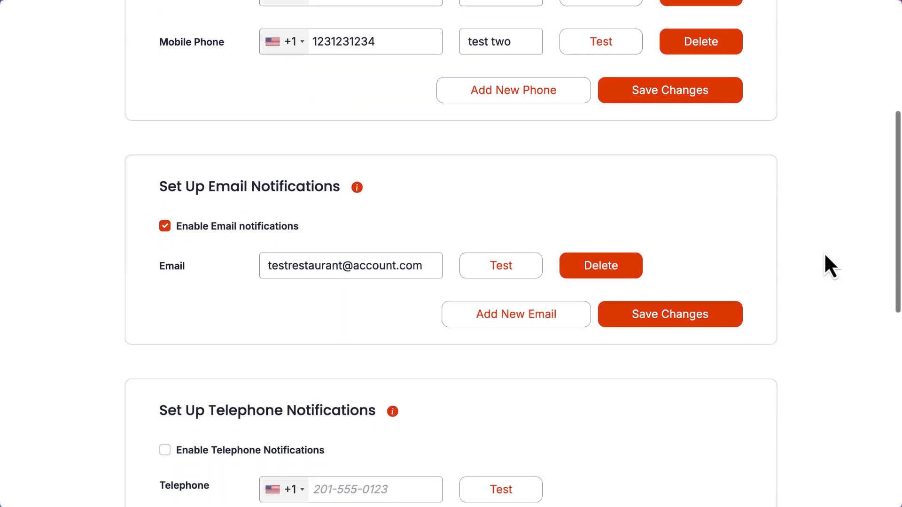
pyautogui.click(548, 277)
pyautogui.click(366, 281)
pyautogui.write('test@email.com')
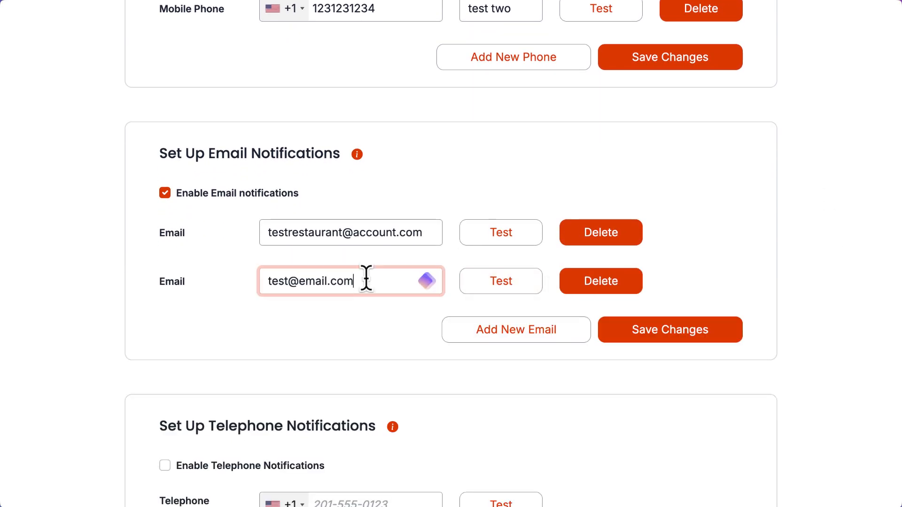
pyautogui.click(650, 339)
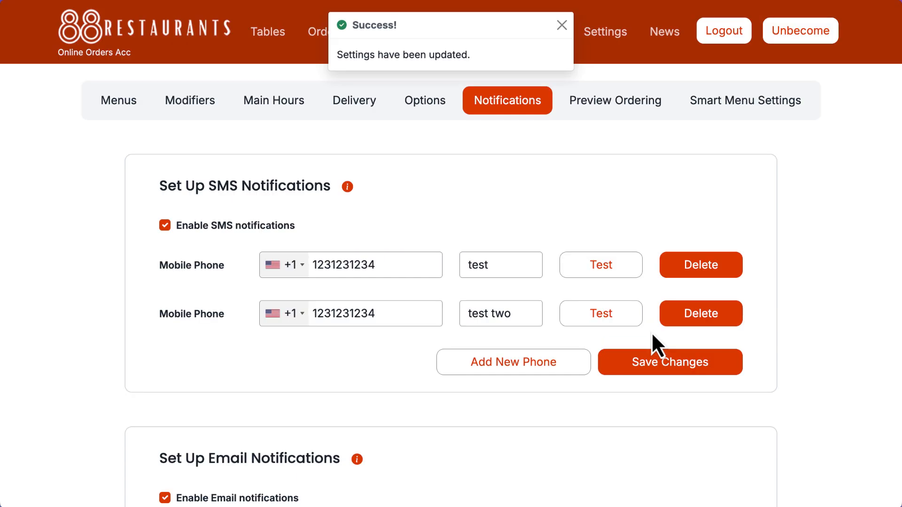
# - Enable telephone notifications, enter the restaurant's telephone number and save the settings
pyautogui.scroll(-9, 650, 340)
pyautogui.scroll(-2, 378, 330)
pyautogui.click(165, 249)
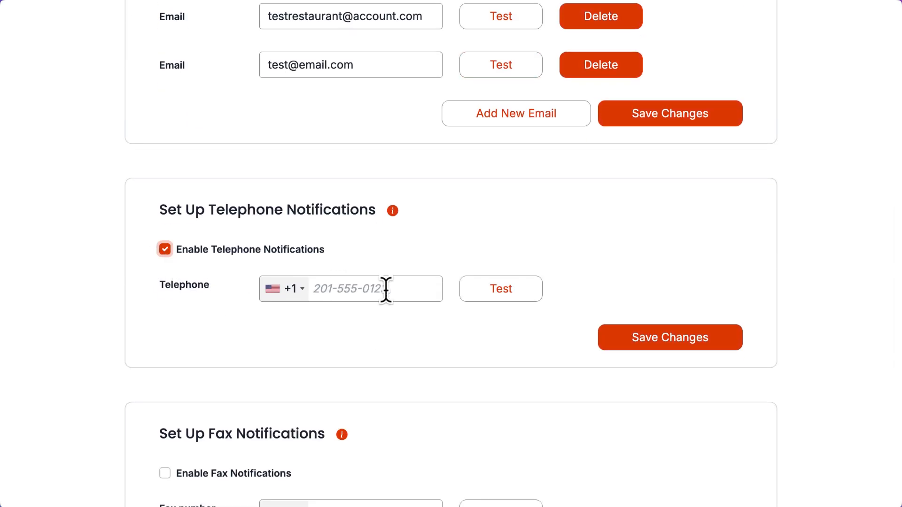
pyautogui.click(385, 288)
pyautogui.write('1231234123')
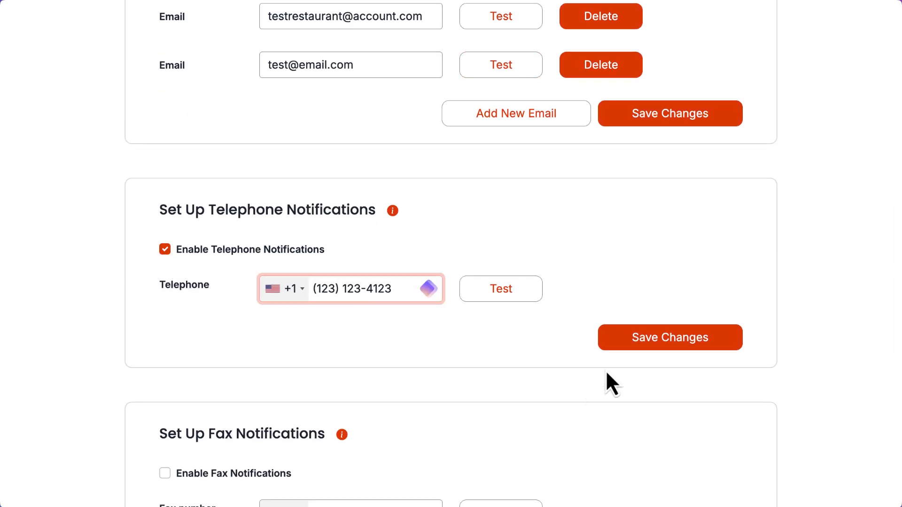
pyautogui.click(624, 340)
# - Enable fax notifications, enter the restaurant's fax number and save the settings
pyautogui.scroll(-10, 625, 342)
pyautogui.scroll(-2, 610, 342)
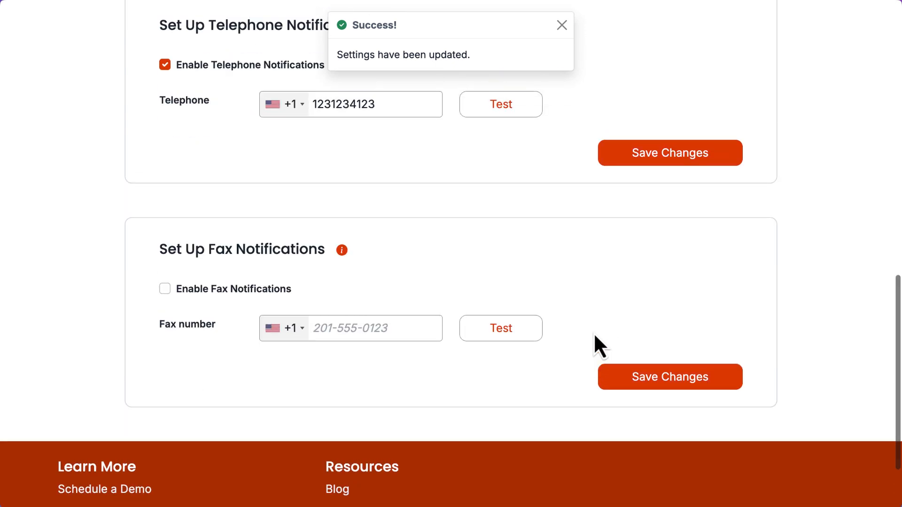
pyautogui.click(165, 291)
pyautogui.click(374, 331)
pyautogui.write('1231234123')
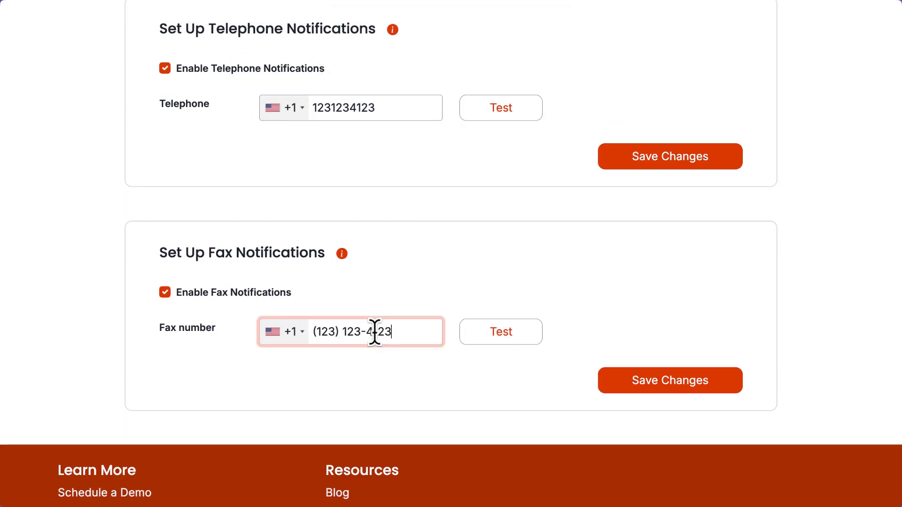
pyautogui.click(650, 387)
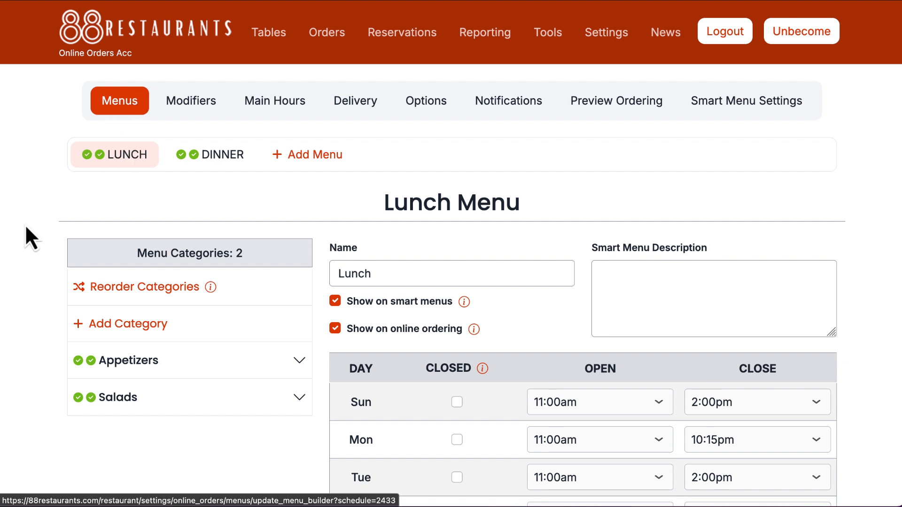
# - Make the Buffalo Wings meal in the Lunch menu's Appetizers a daily special on Friday and Saturday, and save it
pyautogui.click(116, 368)
pyautogui.scroll(-3, 125, 373)
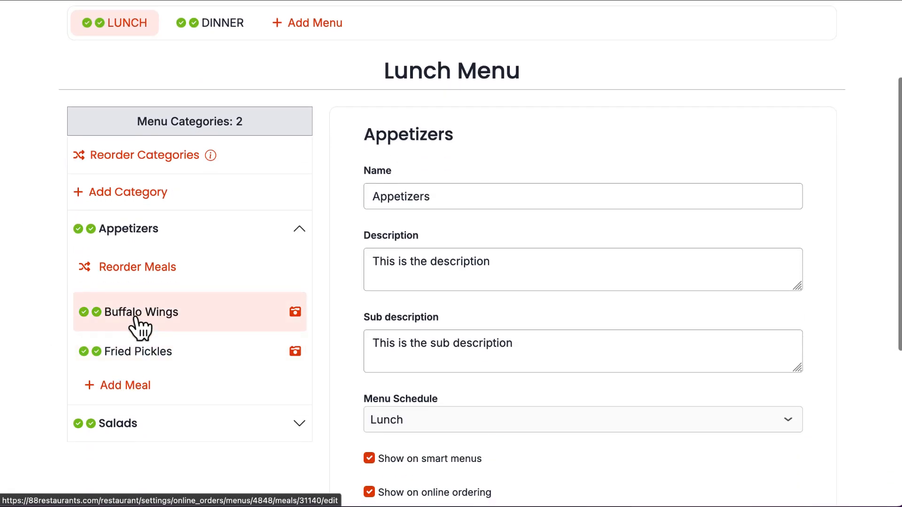
pyautogui.click(136, 315)
pyautogui.scroll(-5, 476, 318)
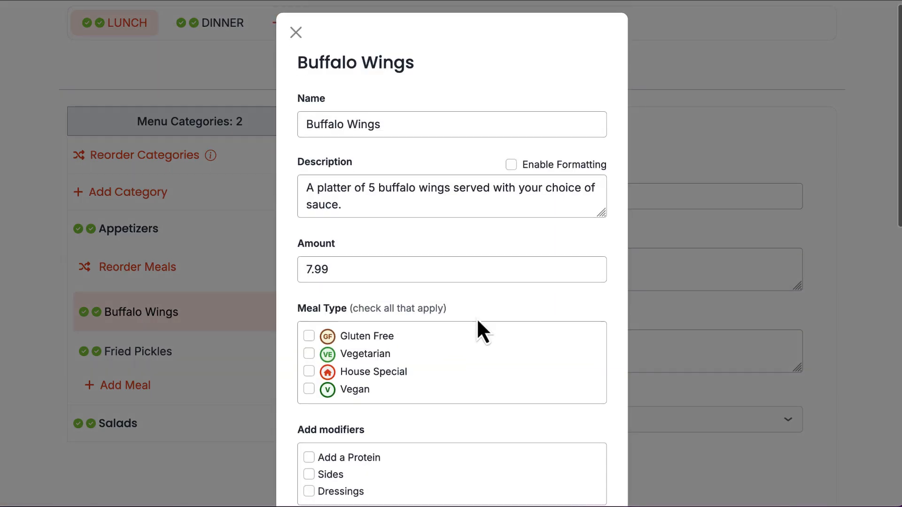
pyautogui.scroll(-8, 477, 318)
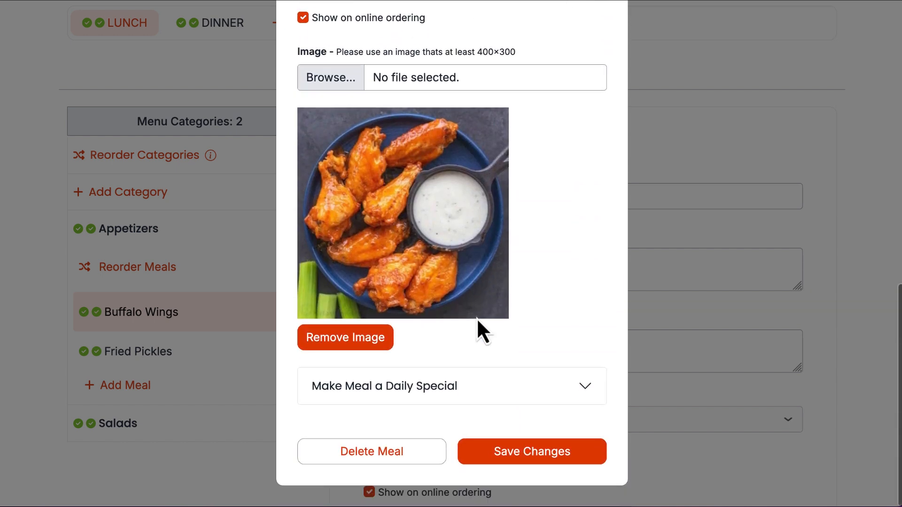
pyautogui.click(457, 396)
pyautogui.scroll(-6, 457, 386)
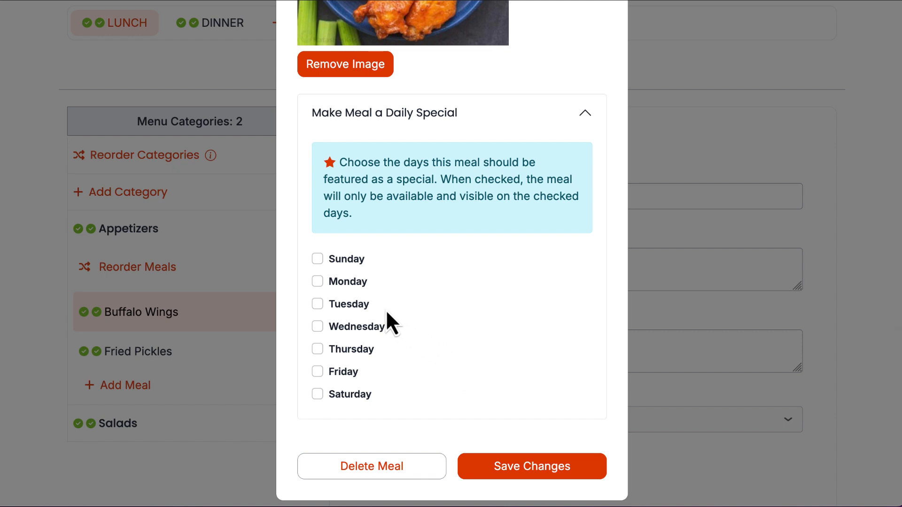
pyautogui.click(321, 373)
pyautogui.click(318, 398)
pyautogui.click(514, 475)
# - Create a menu named "Daily Specials" with the default hours and move it ahead of the Lunch menu
pyautogui.scroll(3, 445, 408)
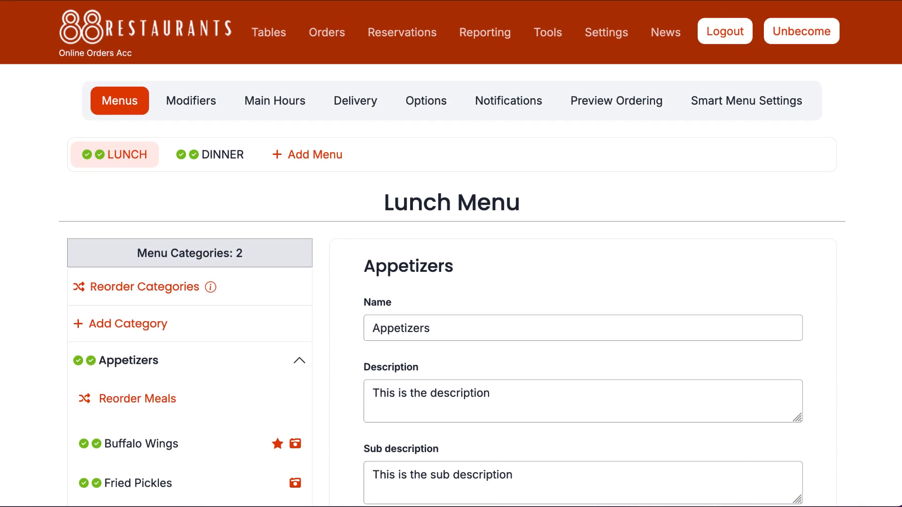
pyautogui.click(300, 159)
pyautogui.click(320, 136)
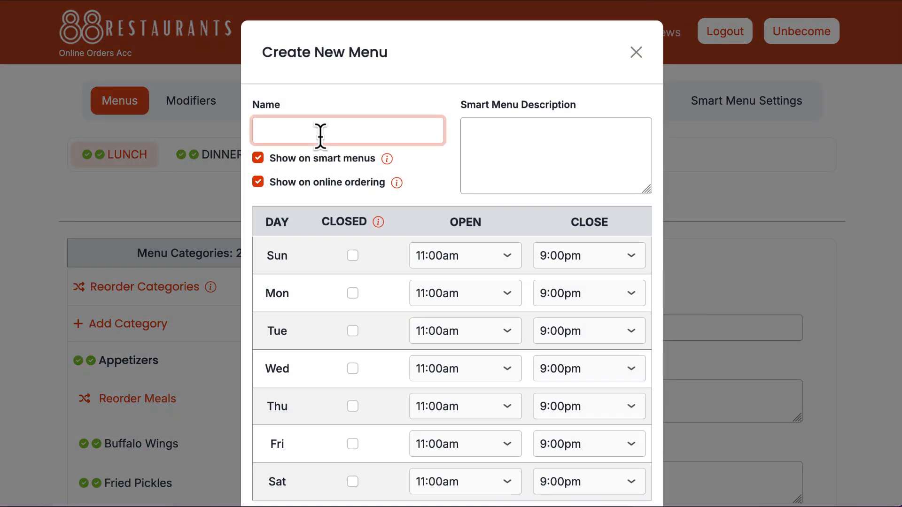
pyautogui.write('Daily Specials')
pyautogui.scroll(-2, 415, 389)
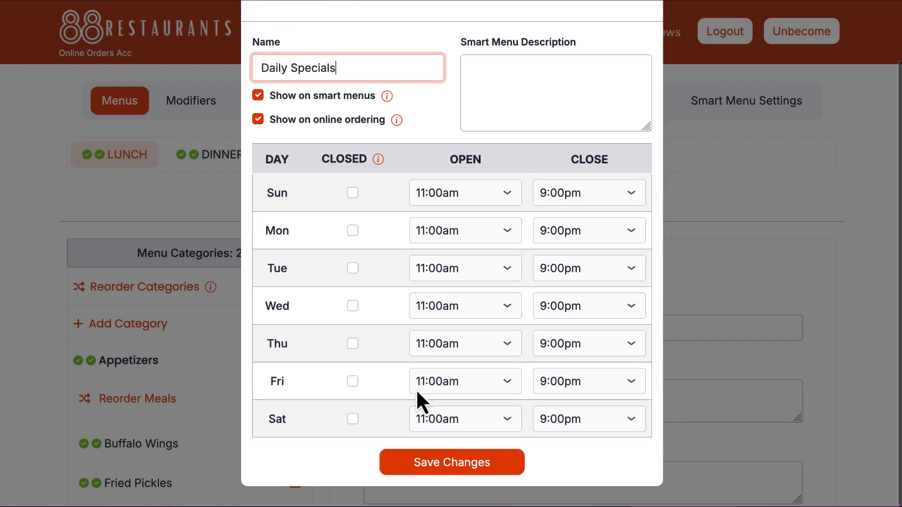
pyautogui.click(442, 464)
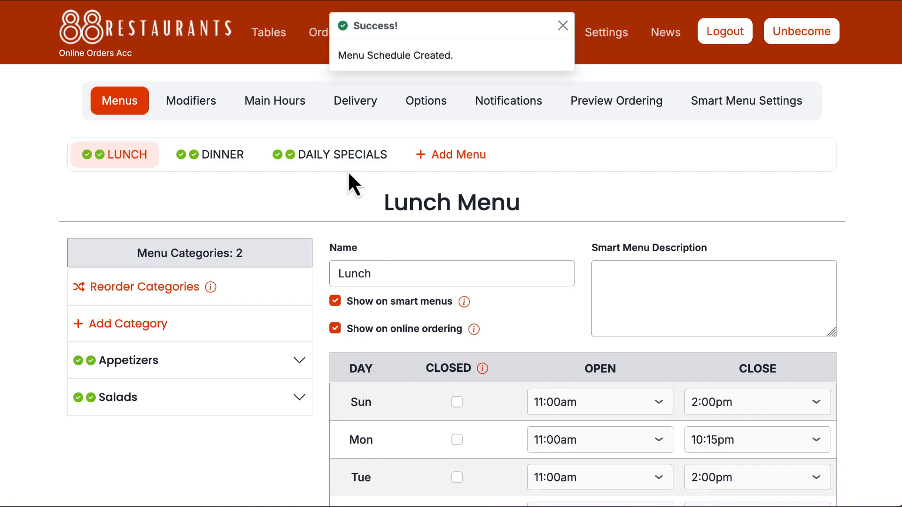
pyautogui.moveTo(346, 162); pyautogui.dragTo(136, 154)
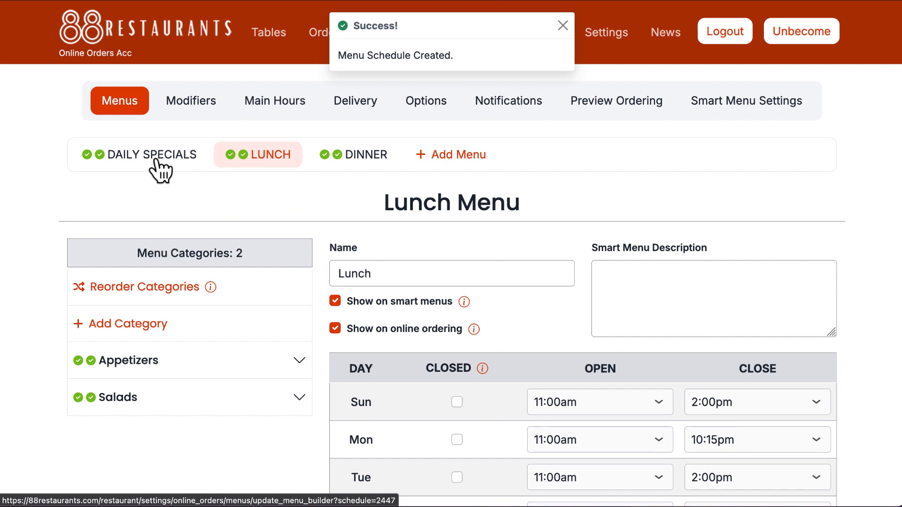
# - Start a "Soup Of The Day" category in the Daily Specials menu, described as "Each day of the week we have different homemade soups."
pyautogui.click(156, 160)
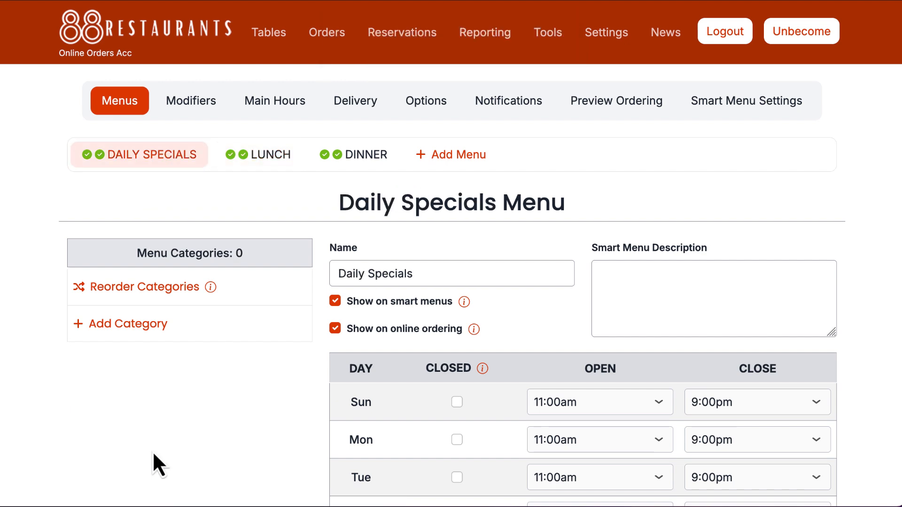
pyautogui.click(141, 327)
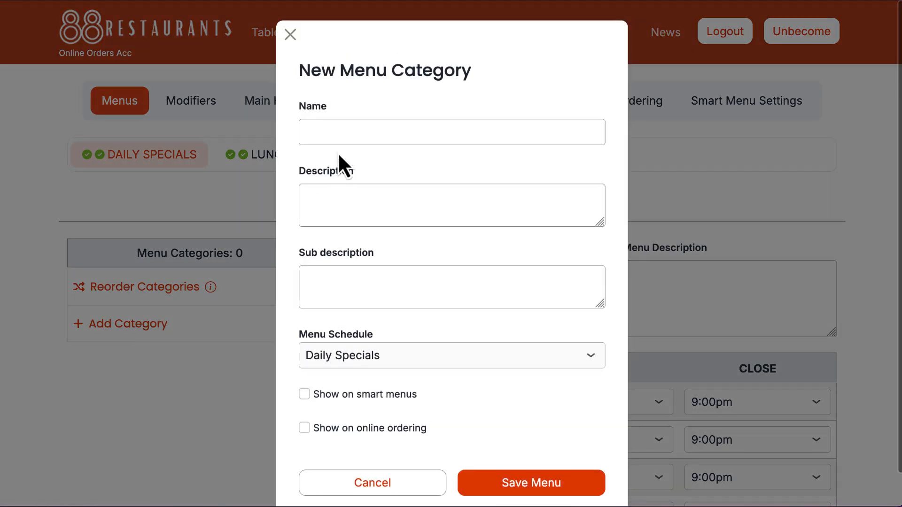
pyautogui.click(340, 132)
pyautogui.write('oup Of The Day')
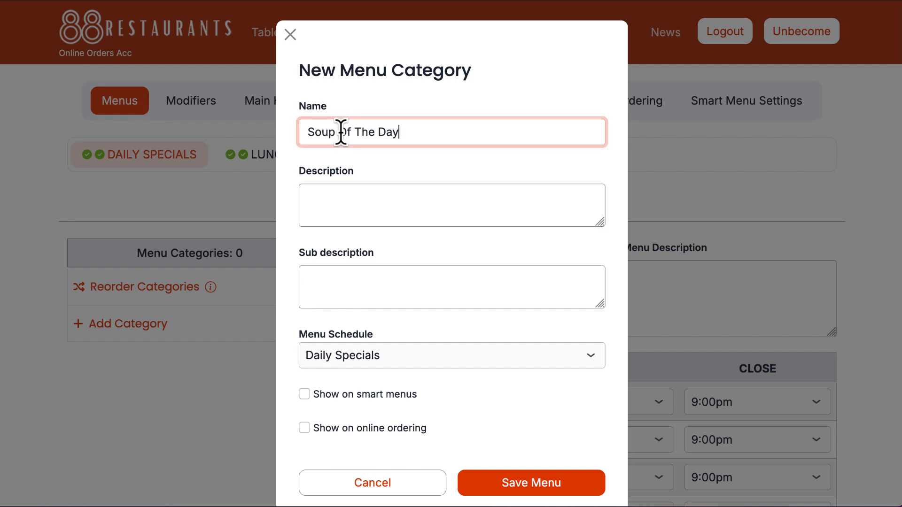
pyautogui.press('Tab')
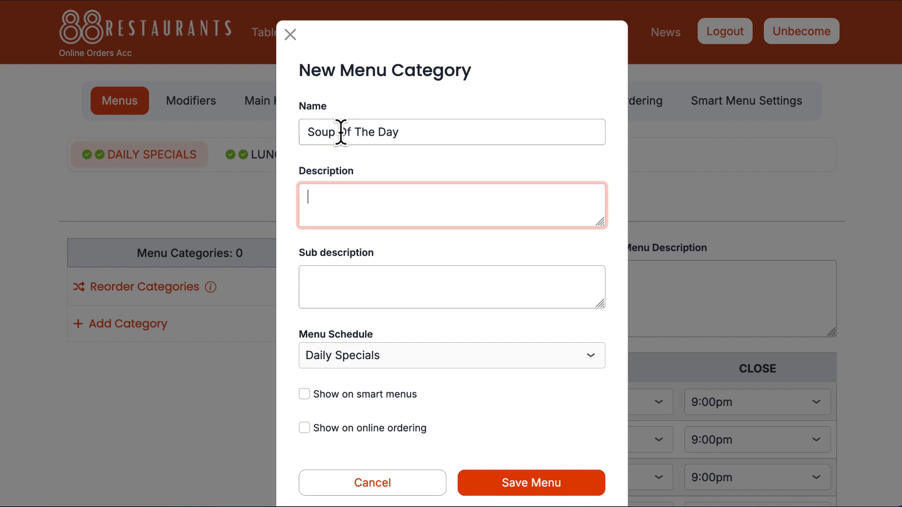
pyautogui.write('Each day of the week we hav')
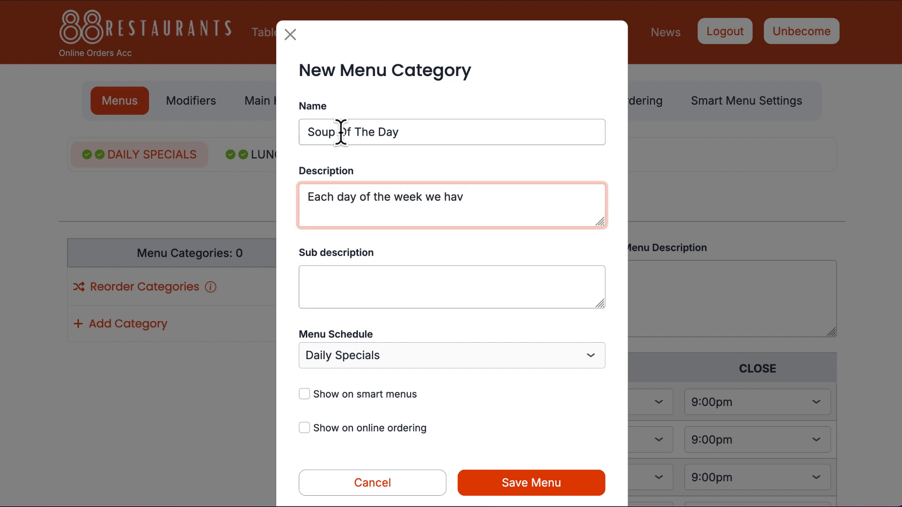
pyautogui.write('e different homema')
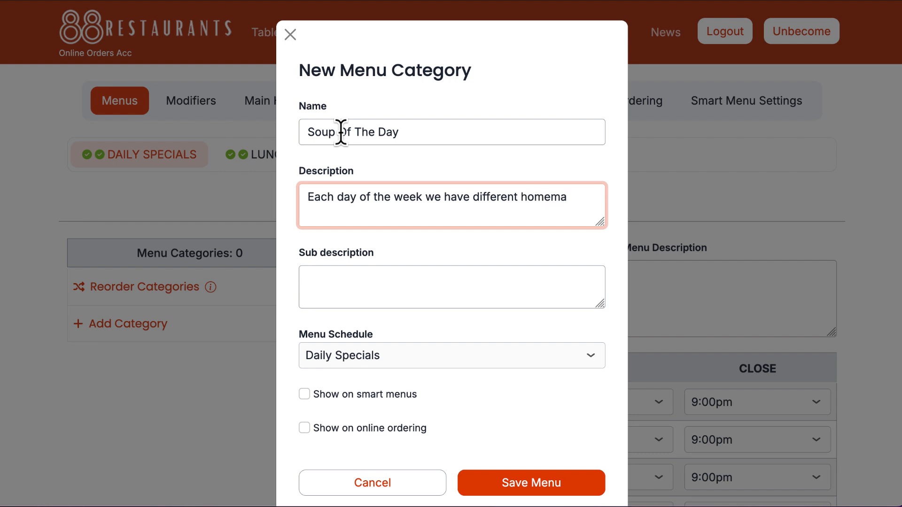
pyautogui.write('de soups.')
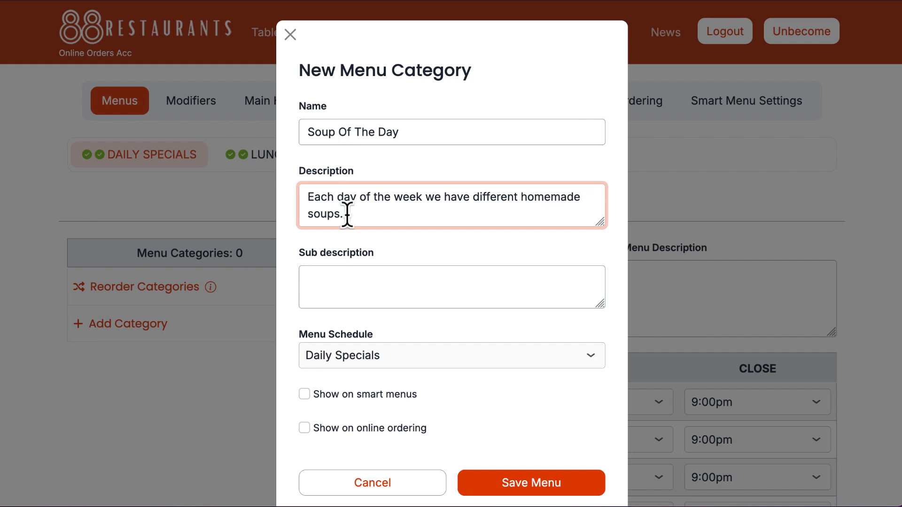
# - Show the new category on smart menus and online ordering, and save it
pyautogui.scroll(-1, 389, 304)
pyautogui.click(304, 363)
pyautogui.click(305, 396)
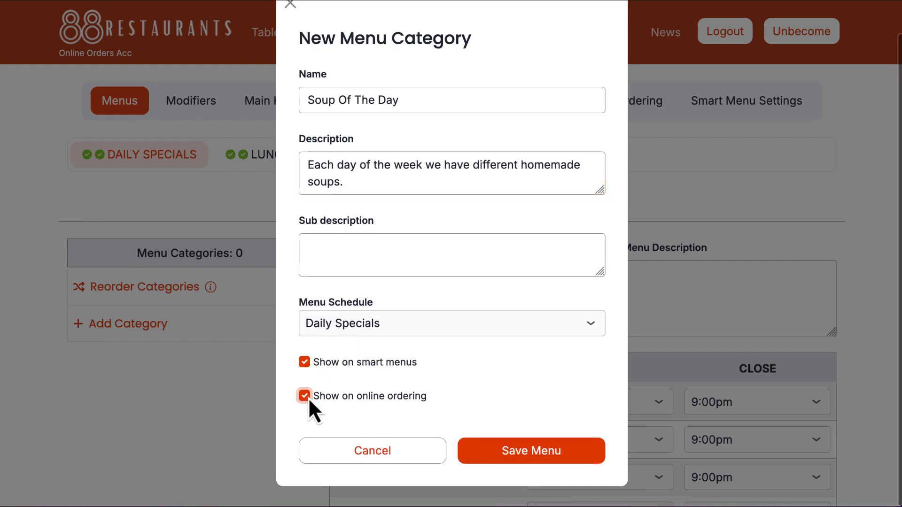
pyautogui.click(489, 451)
# - Start a meal named "Creamy Chicken and Rice Soup" in Soup Of The Day, paste its description and set the amount to 8.99
pyautogui.click(298, 367)
pyautogui.click(157, 436)
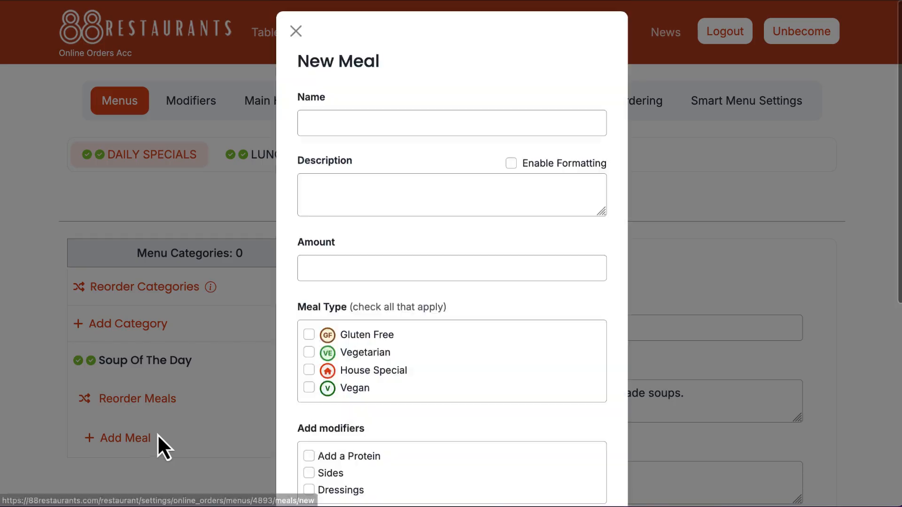
pyautogui.click(358, 133)
pyautogui.write('Creamy Chicken and Rice Soup')
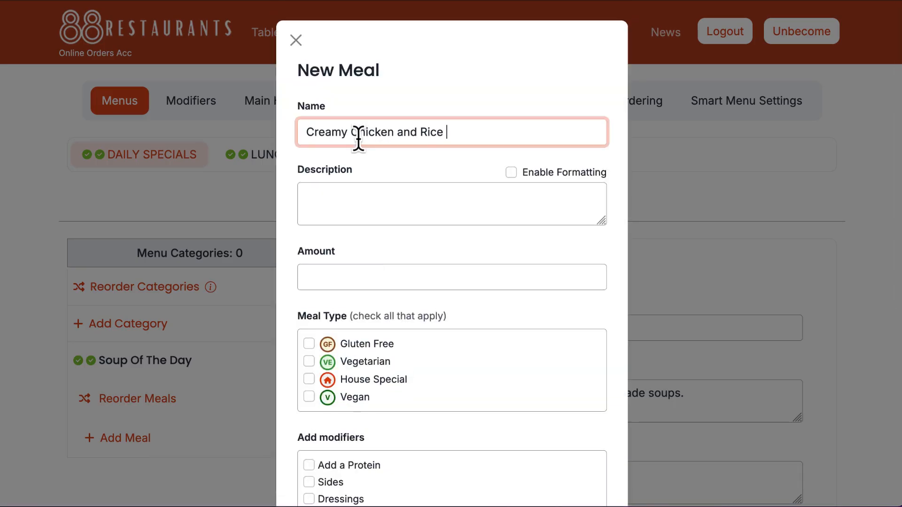
pyautogui.press('Tab')
pyautogui.press('Tab')
pyautogui.write('The creamy broth is smooth and rich, almost an indulgence but without going over the top.')
pyautogui.click(338, 279)
pyautogui.write('8.99')
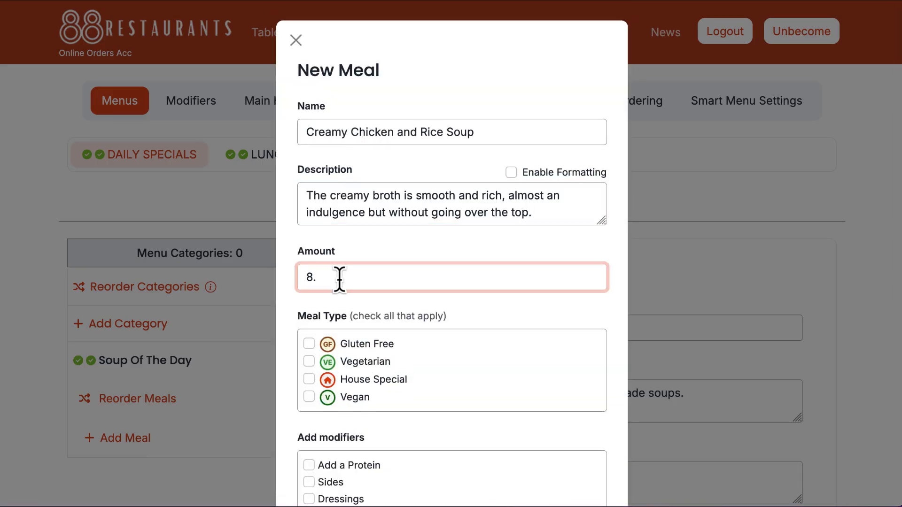
# - Mark the soup as a House Special and show it on smart menus and online ordering
pyautogui.scroll(-5, 337, 282)
pyautogui.click(309, 123)
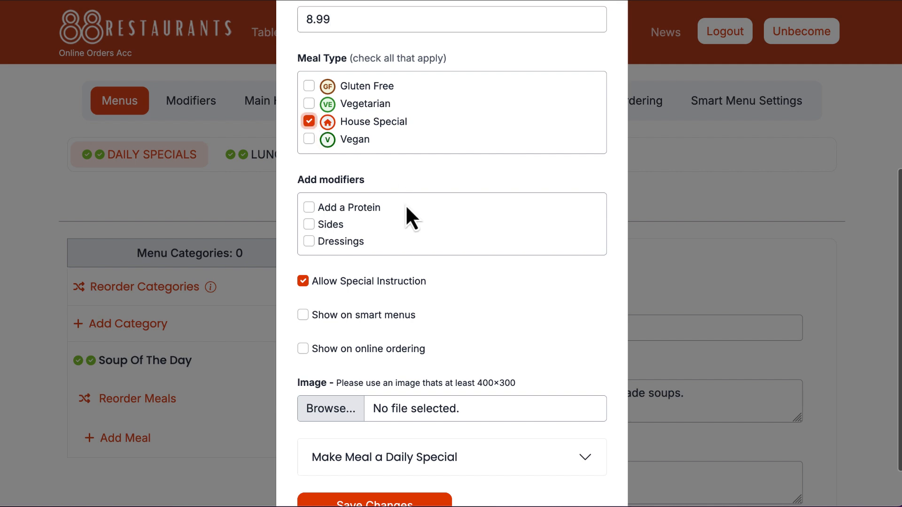
pyautogui.scroll(-1, 405, 206)
pyautogui.click(303, 261)
pyautogui.click(303, 295)
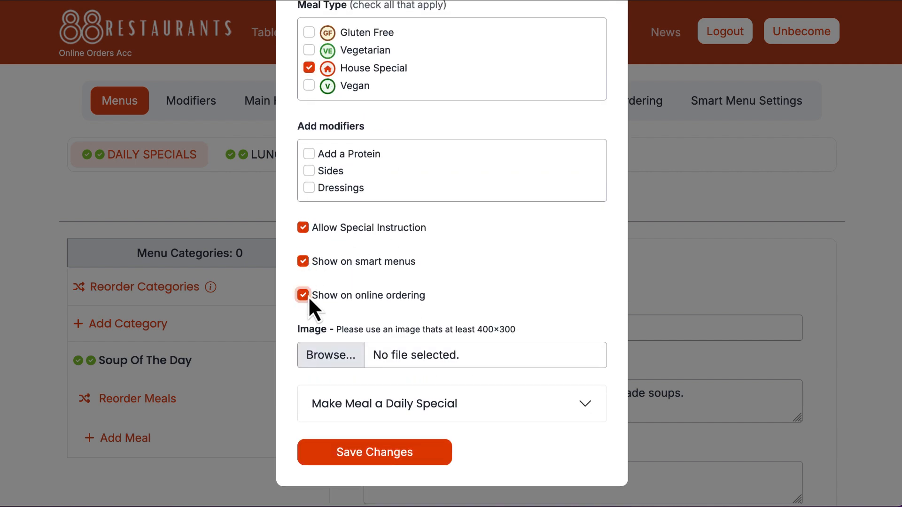
# - Make the soup a daily special on Wednesday and save the meal
pyautogui.click(387, 405)
pyautogui.scroll(-6, 417, 404)
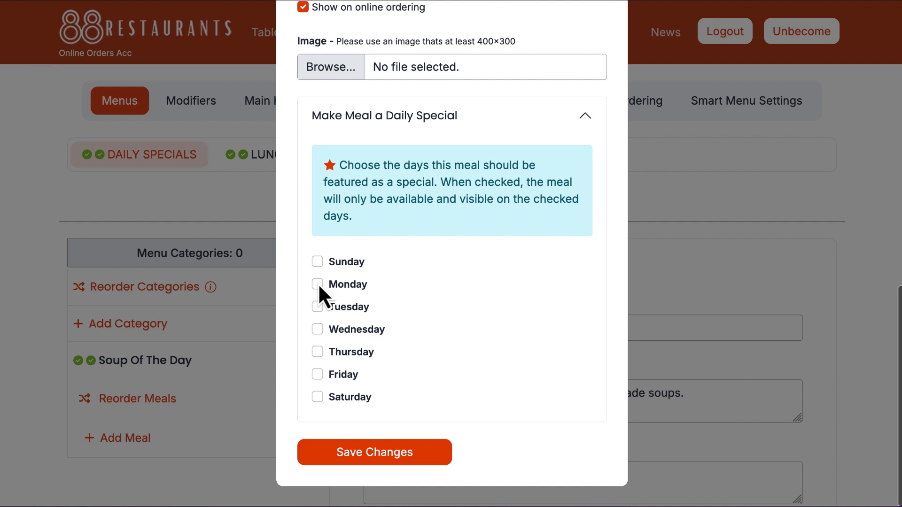
pyautogui.click(318, 330)
pyautogui.click(399, 453)
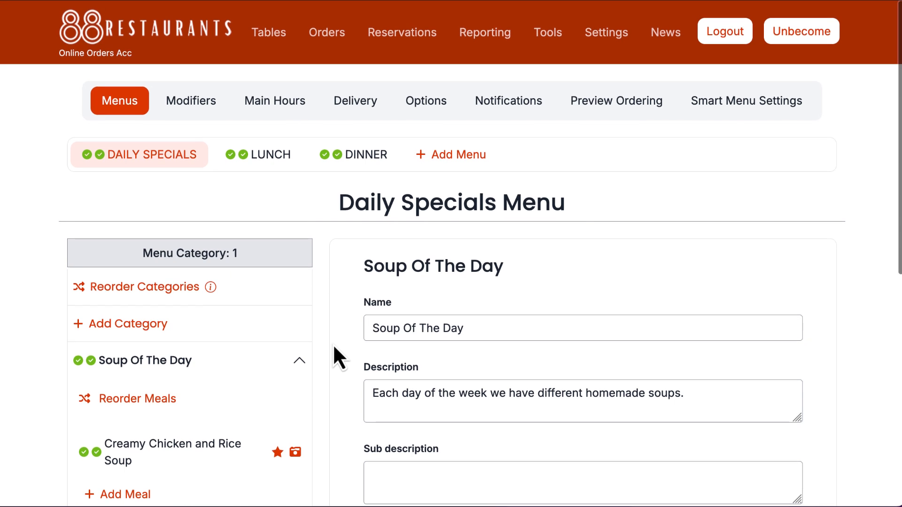